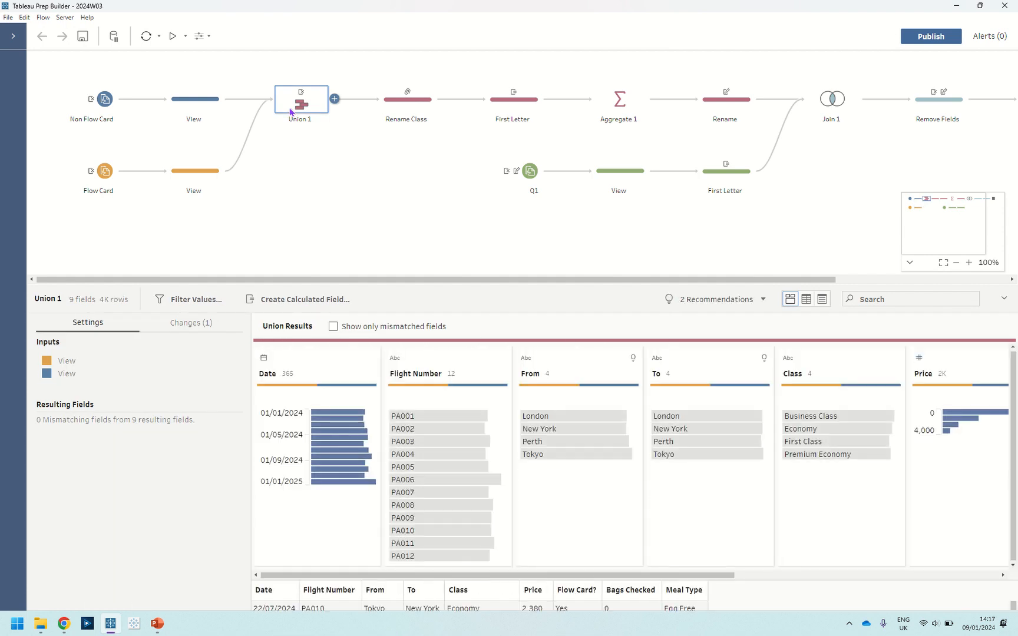
# Review the Union step's changes and the Class values renamed in the Rename Class step.
pyautogui.click(192, 328)
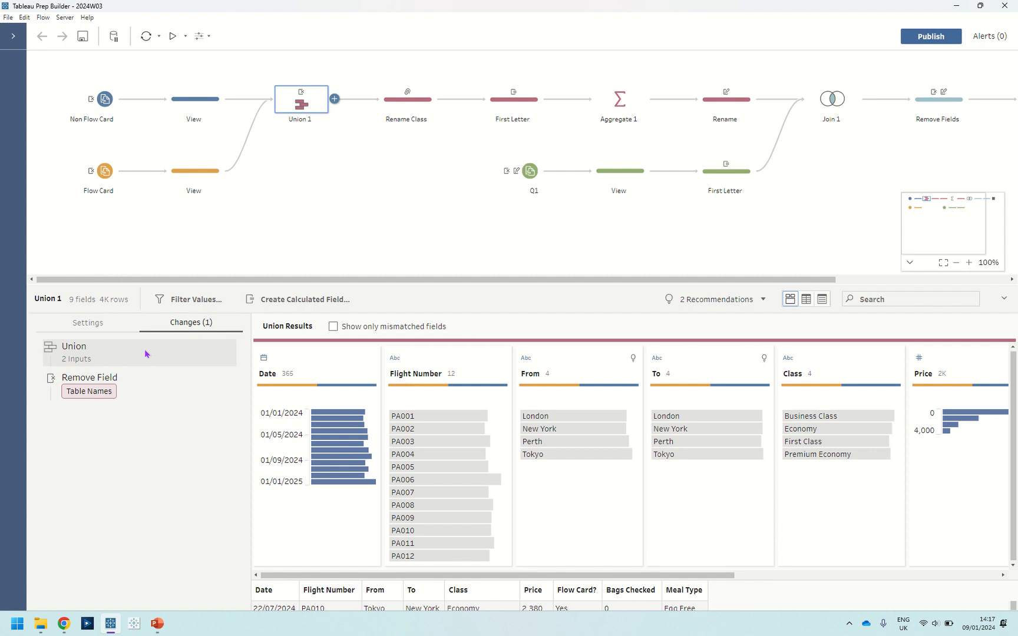
pyautogui.click(395, 110)
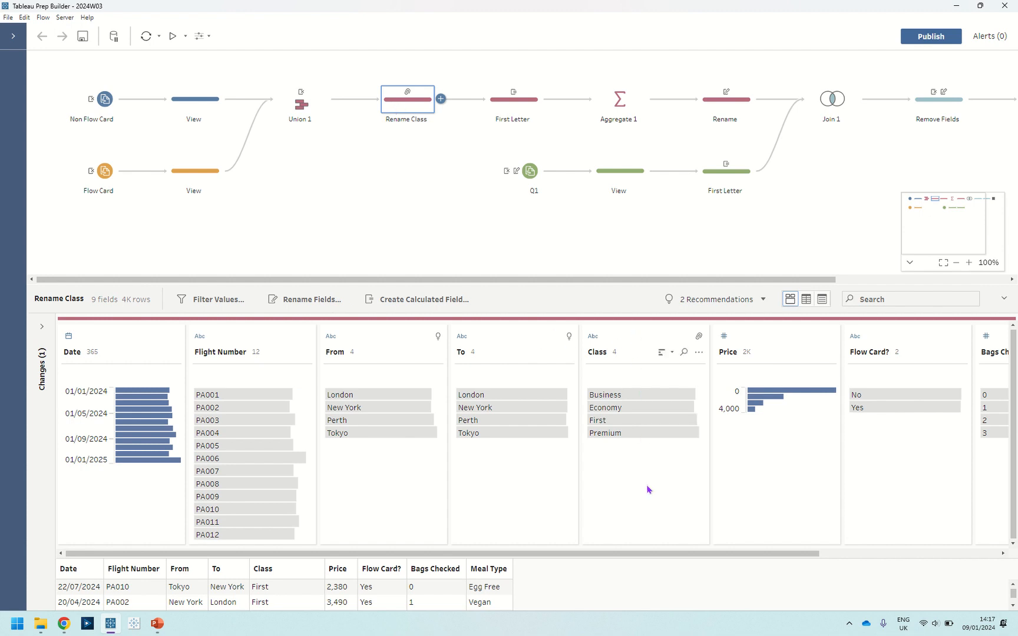
pyautogui.doubleClick(616, 394)
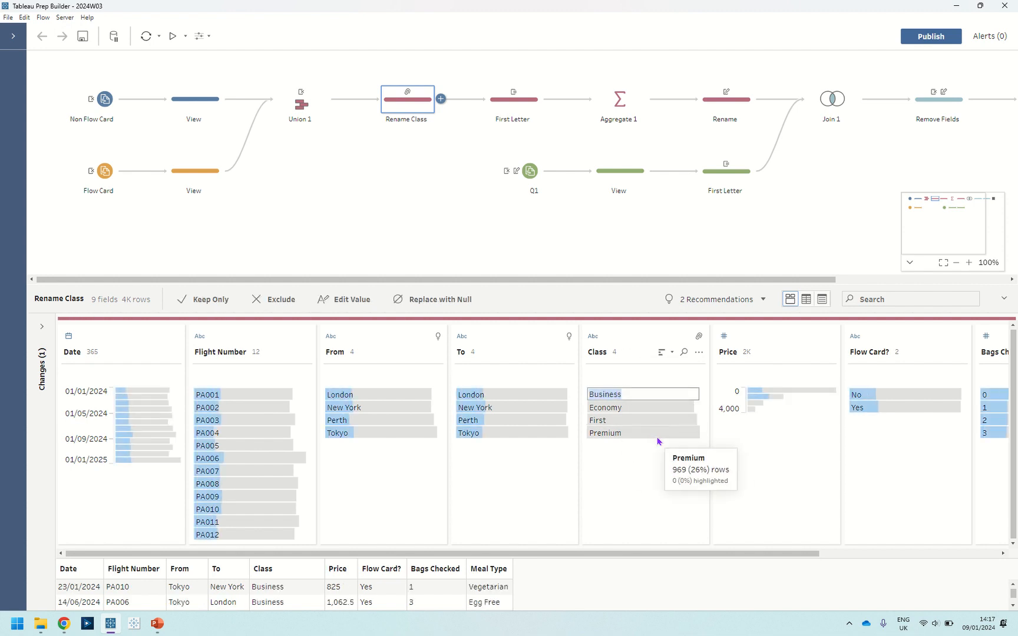
pyautogui.click(644, 457)
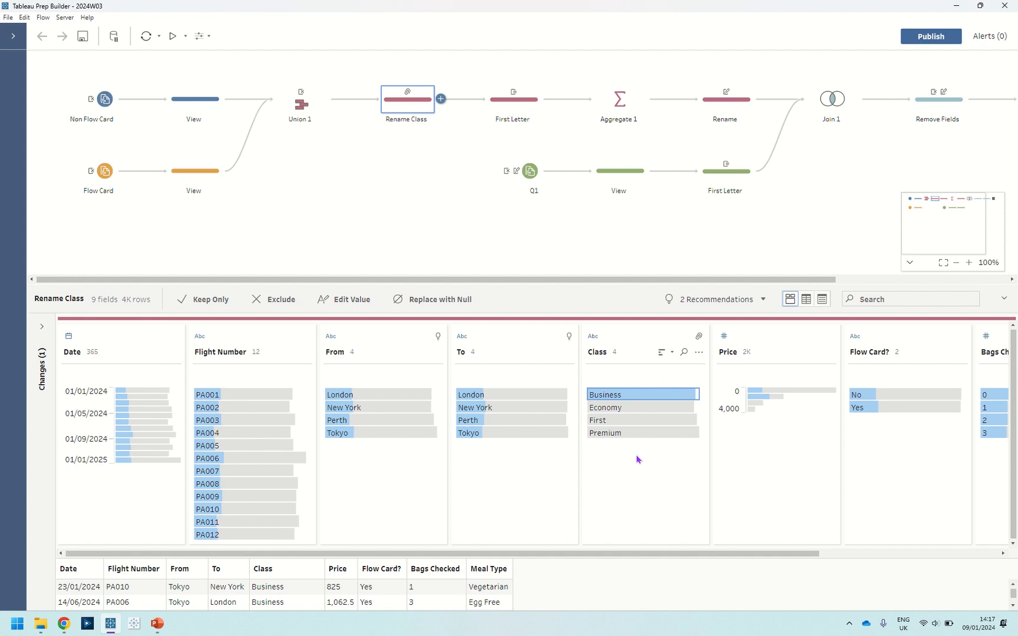
pyautogui.doubleClick(630, 395)
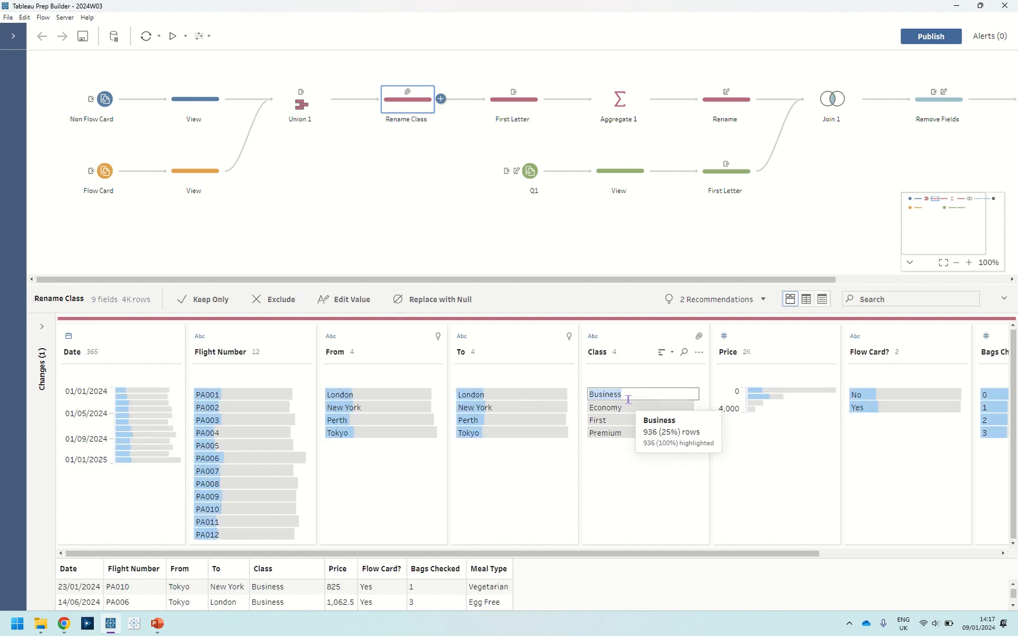
pyautogui.click(608, 452)
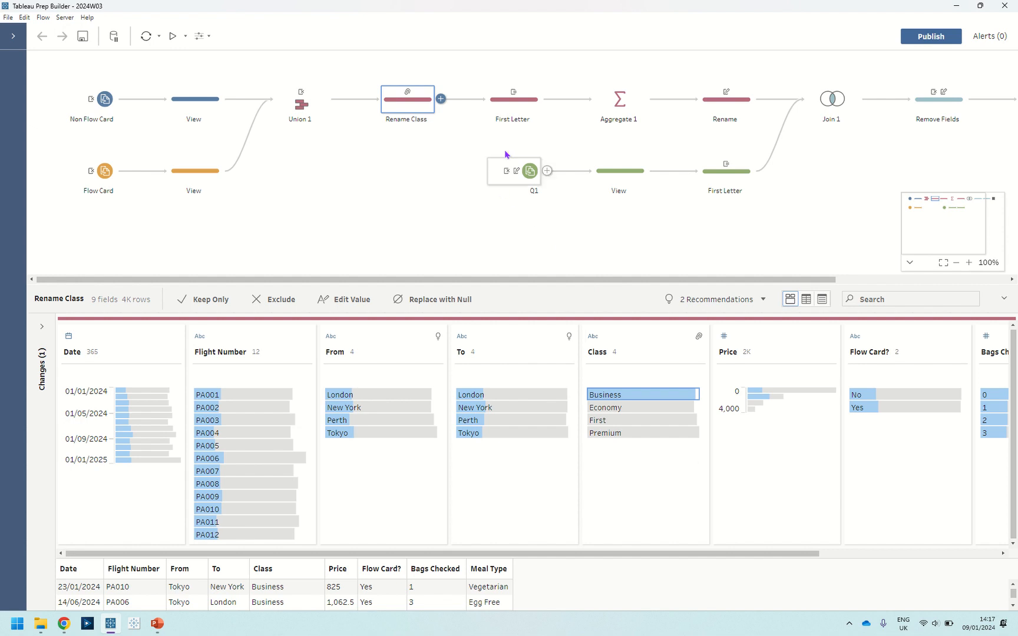
# Open the First Letter step's calculated field to inspect its left([Class],1) formula, then close the editor.
pyautogui.click(510, 106)
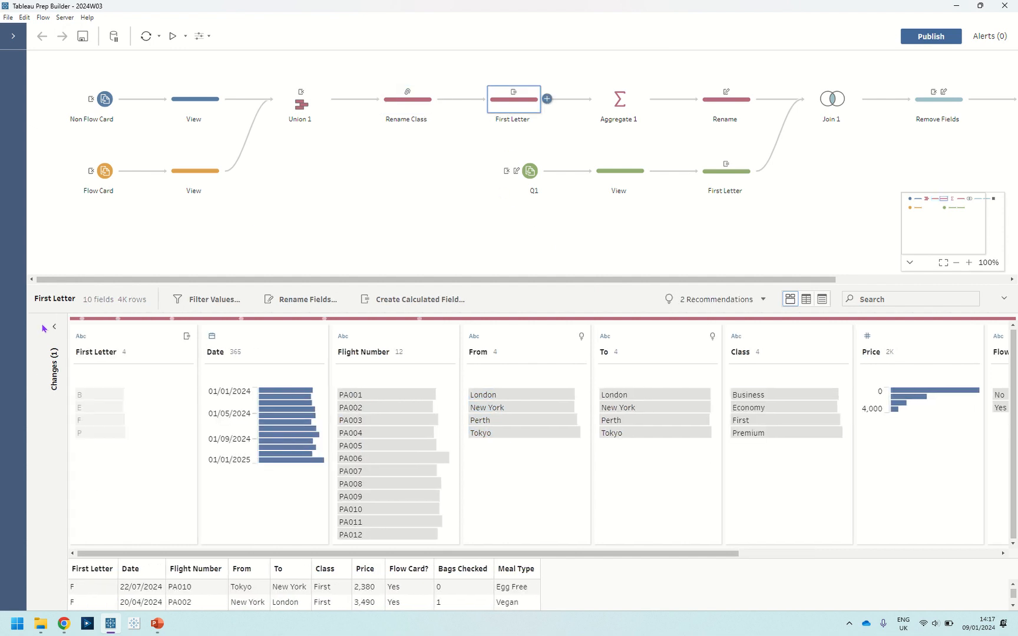
pyautogui.click(42, 342)
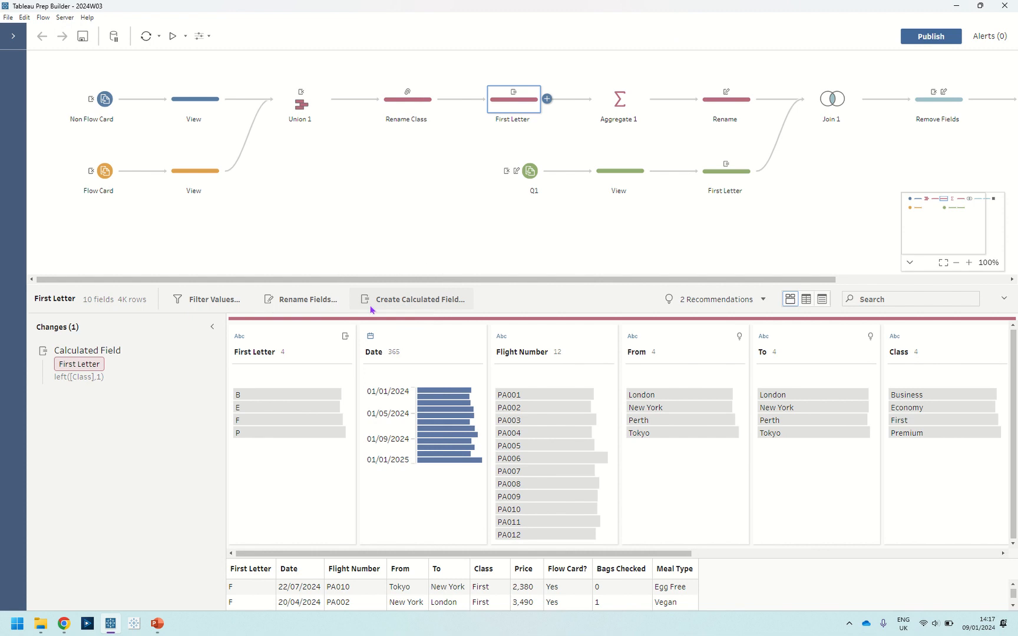
pyautogui.doubleClick(192, 355)
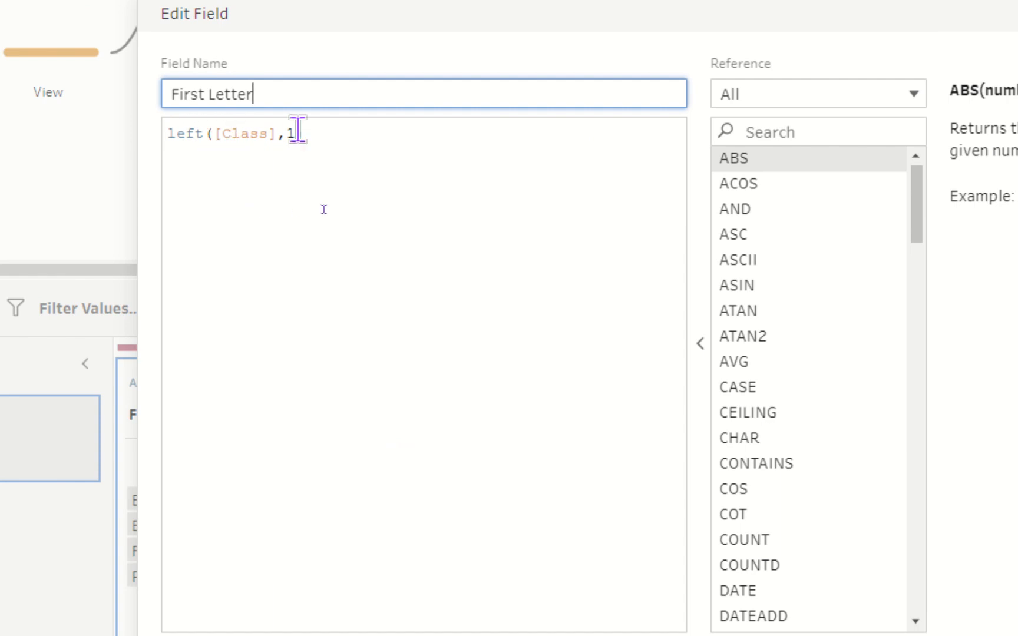
pyautogui.write(')')
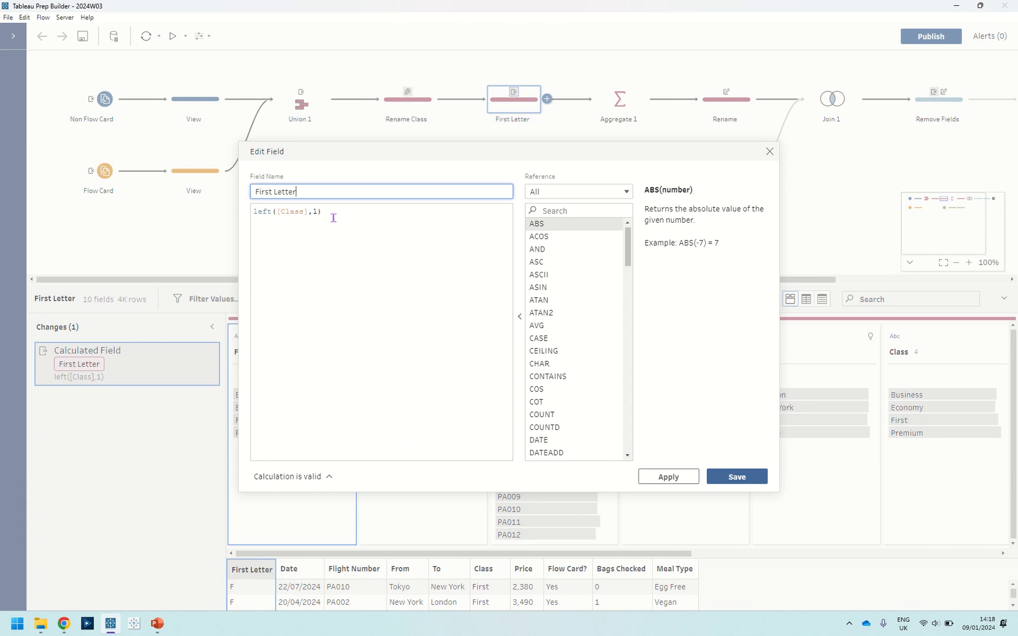
pyautogui.click(769, 152)
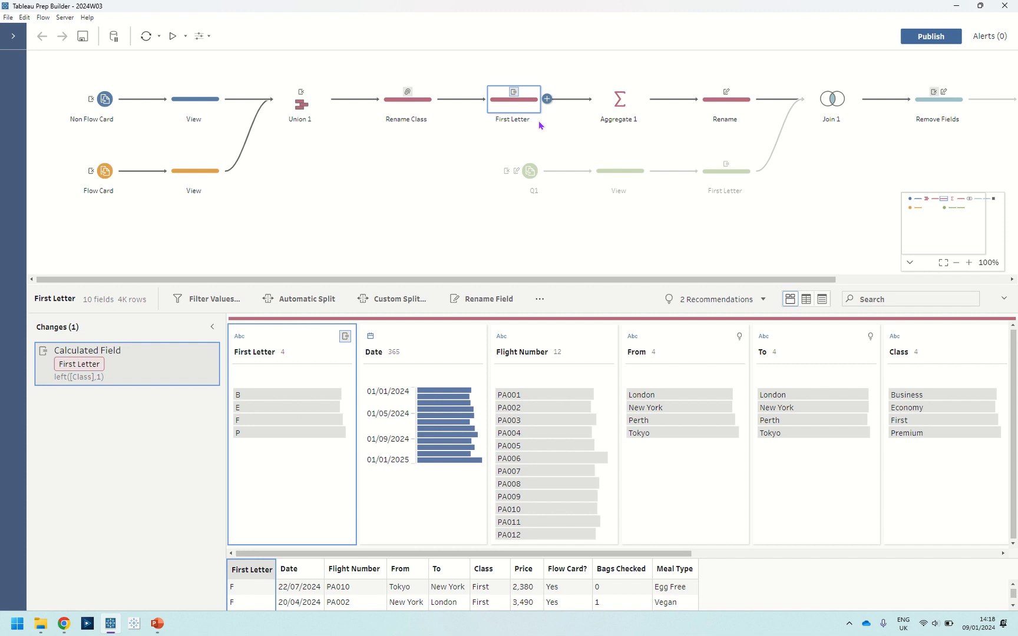
# In Aggregate 1, remove Date from the grouped fields and add it back grouped by Month.
pyautogui.click(600, 110)
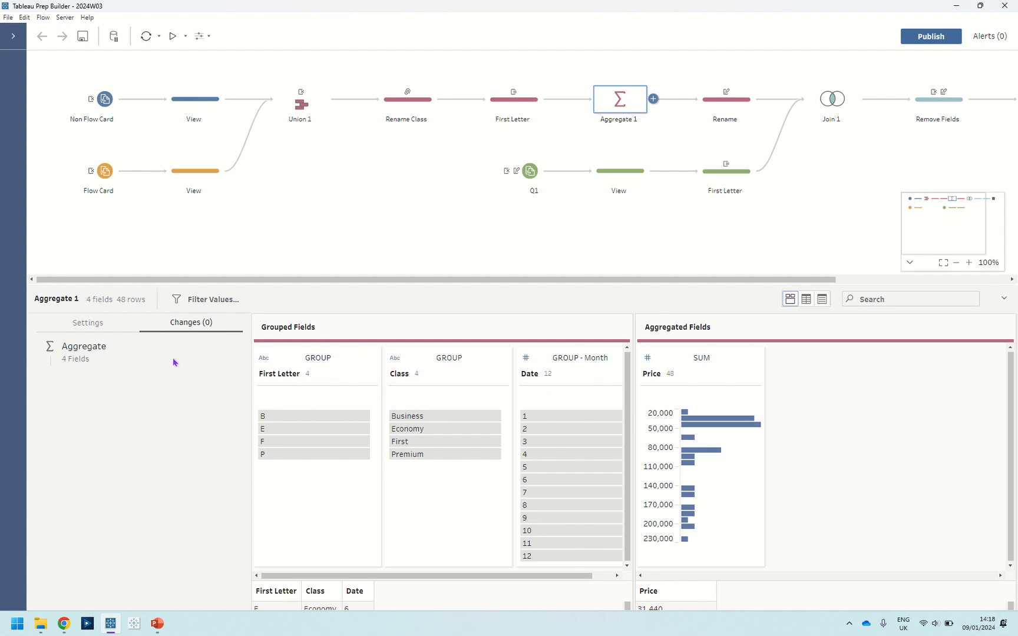
pyautogui.click(109, 326)
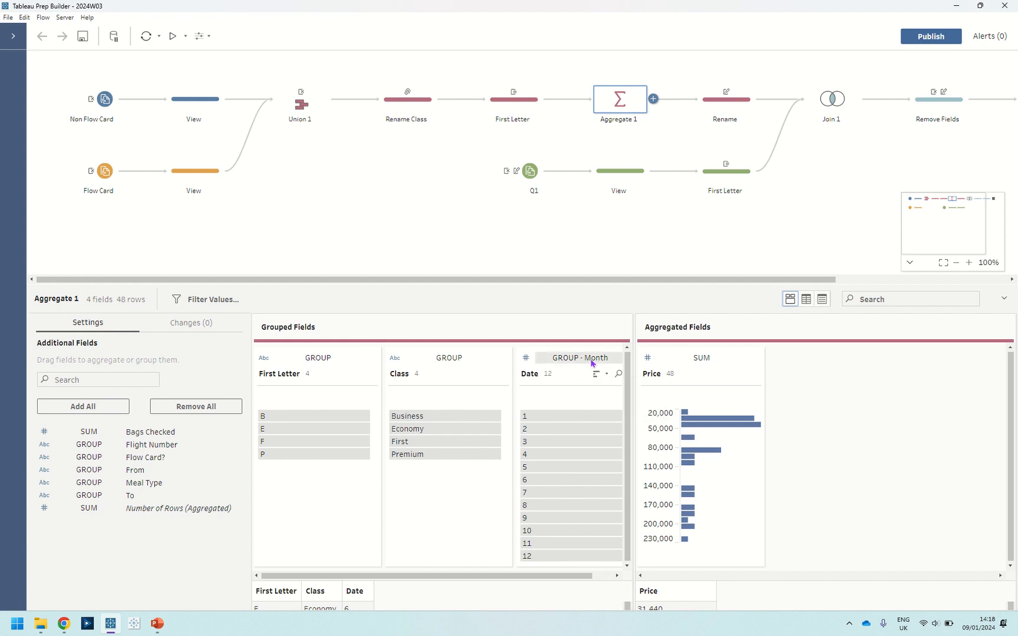
pyautogui.click(584, 392)
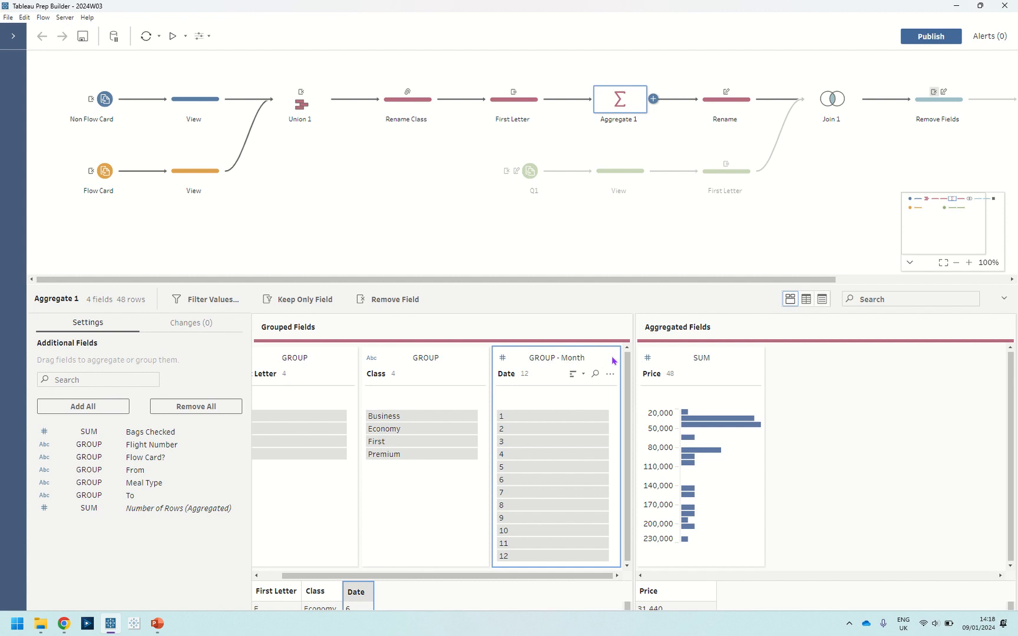
pyautogui.moveTo(613, 361); pyautogui.dragTo(125, 536)
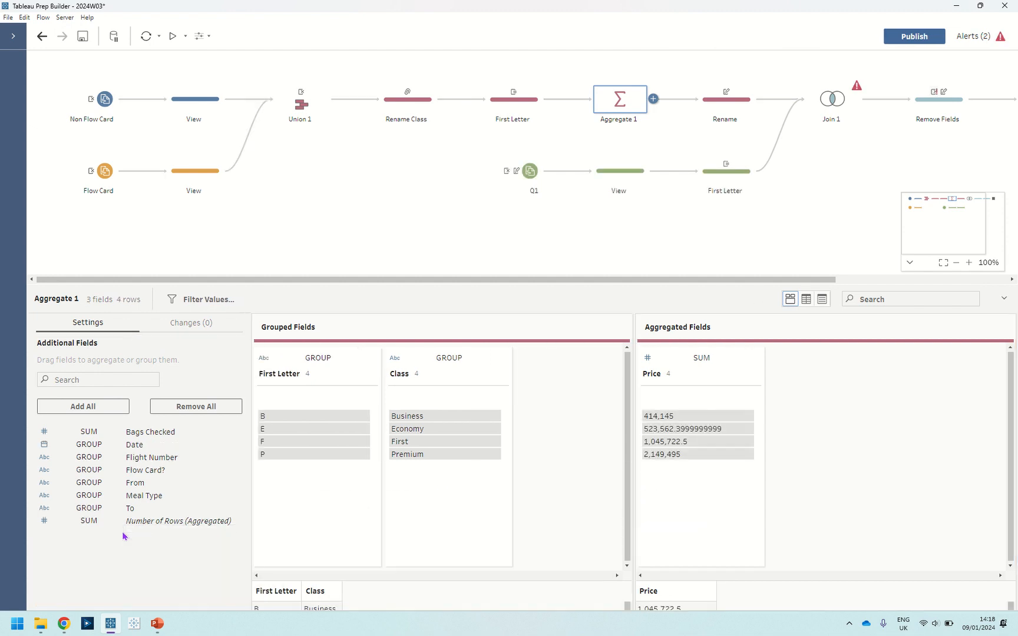
pyautogui.click(89, 444)
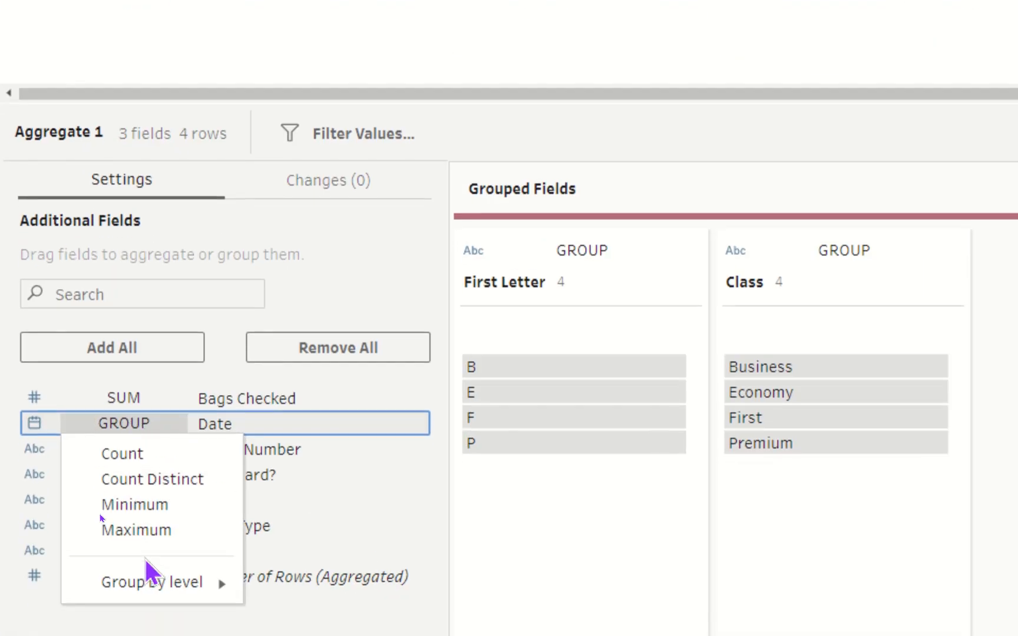
pyautogui.moveTo(149, 609)
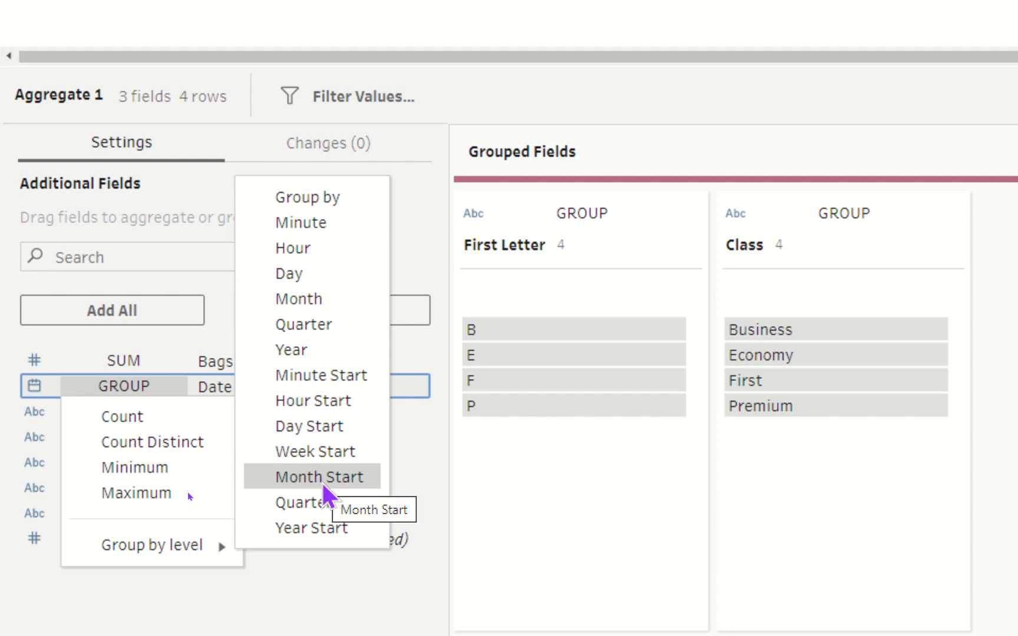
pyautogui.click(312, 300)
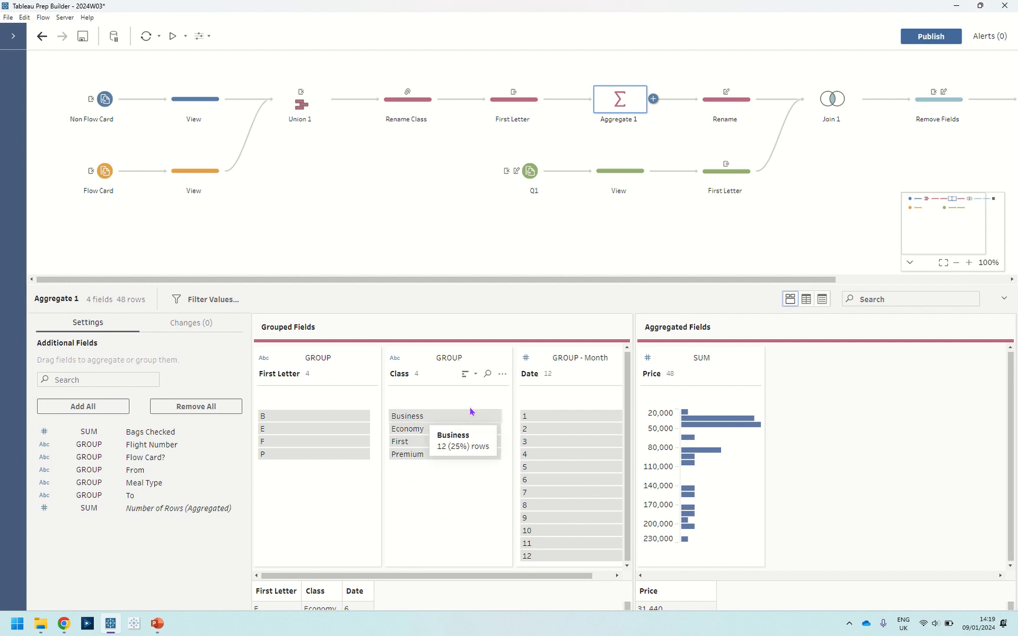
# Examine the summed Price field in Aggregate 1 and its rename to Sales in the Rename step.
pyautogui.click(659, 377)
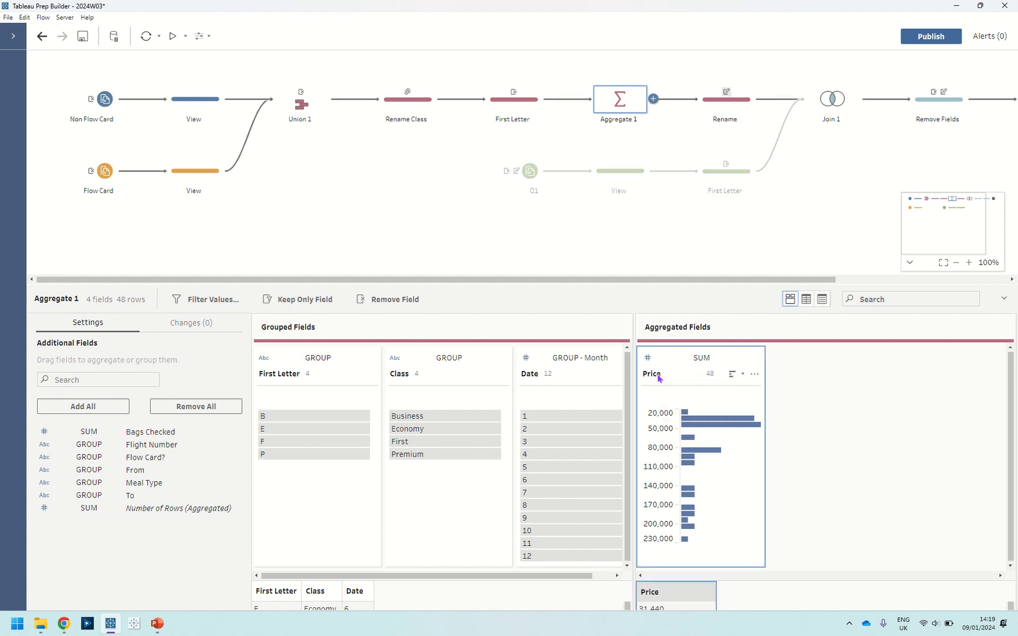
pyautogui.click(714, 106)
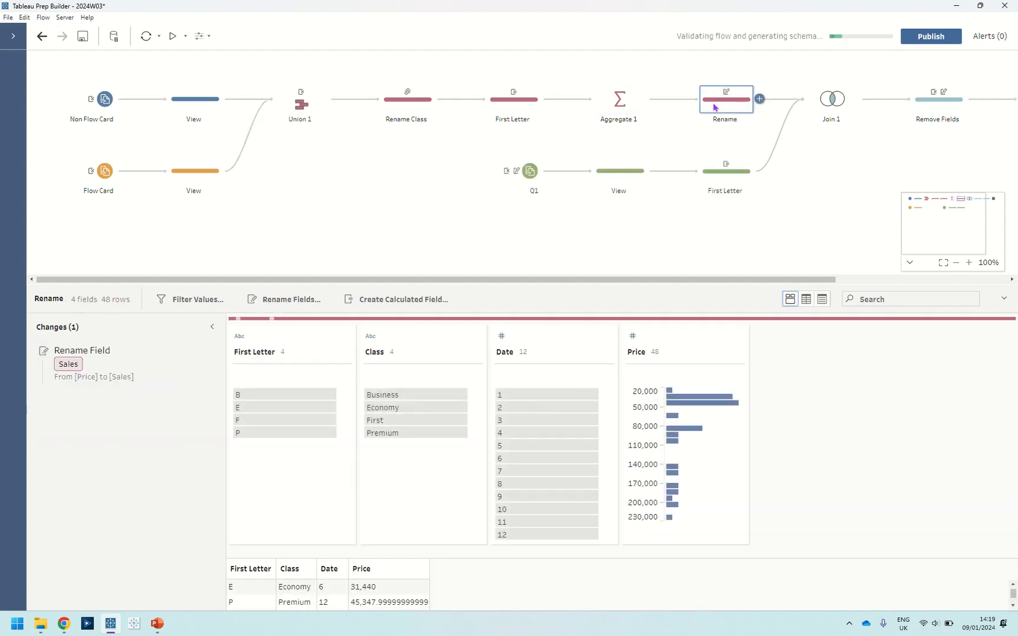
pyautogui.doubleClick(645, 352)
pyautogui.click(815, 400)
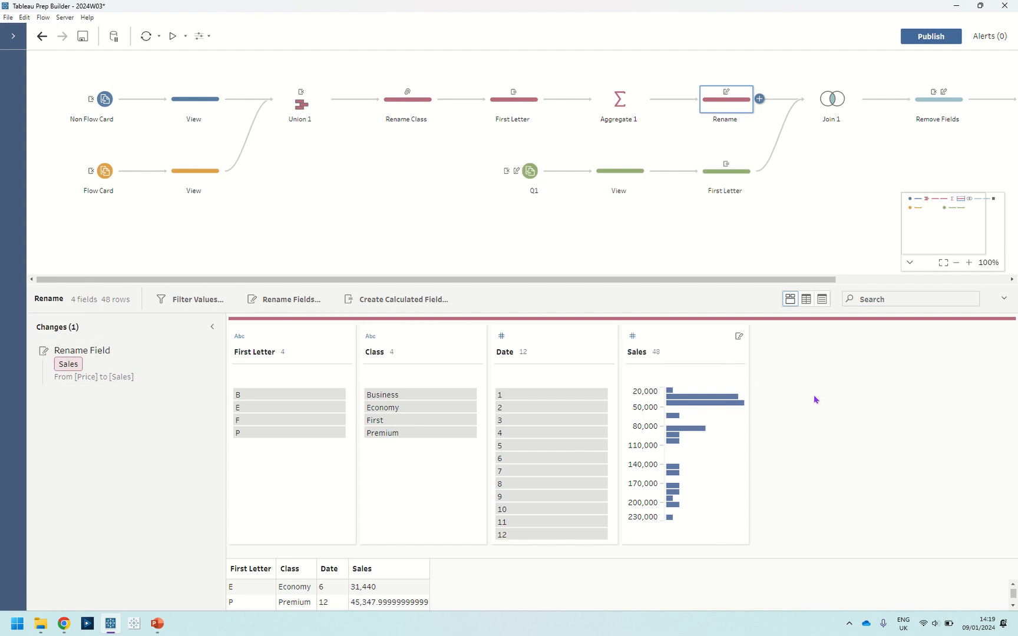
# Select the Q1 input and open the Excel connection's table list in the connections pane.
pyautogui.click(526, 182)
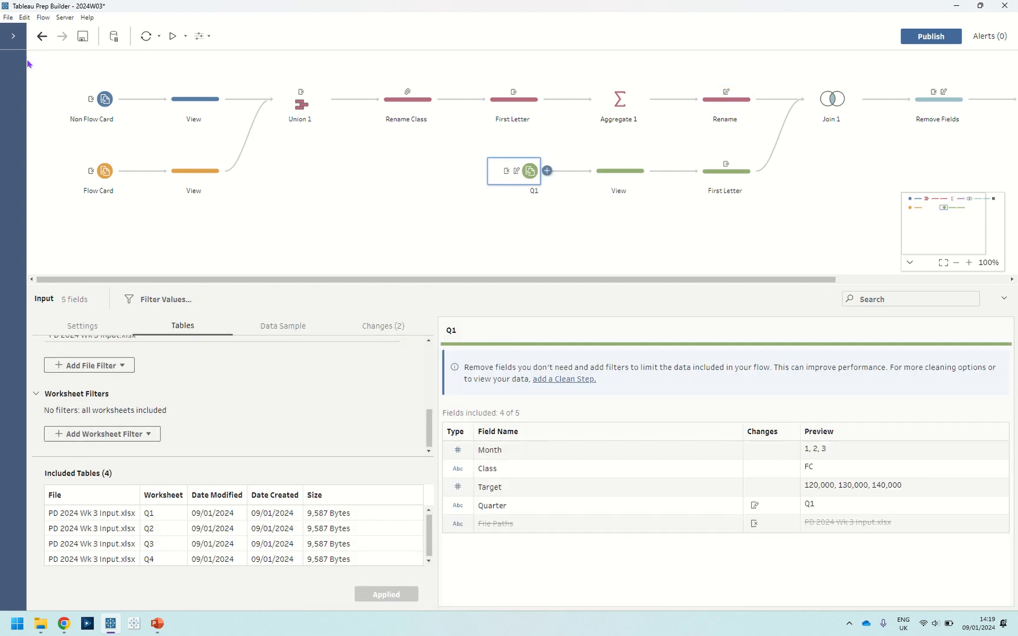
pyautogui.click(13, 36)
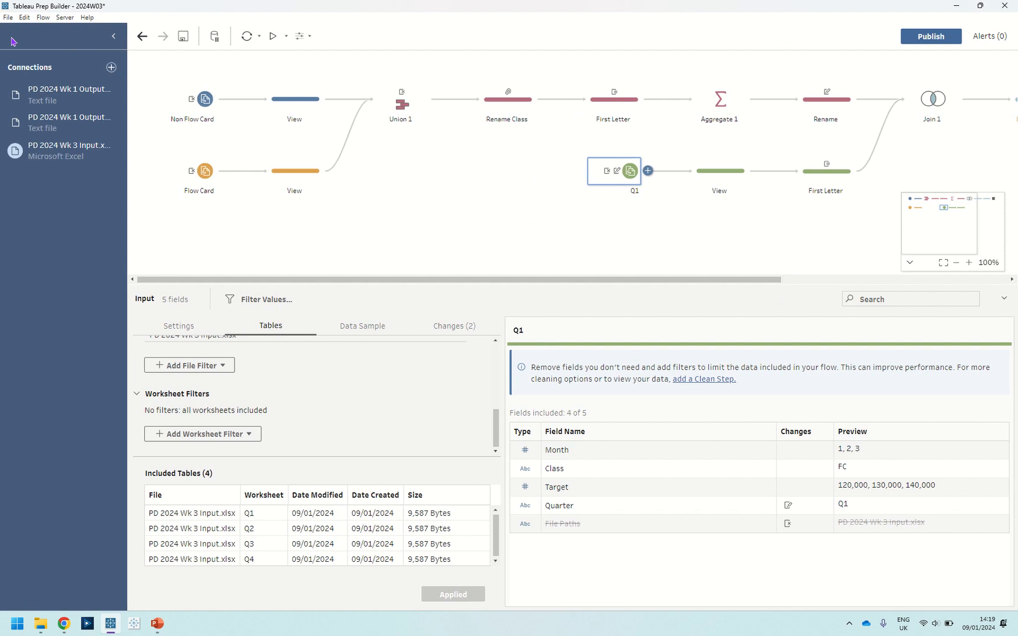
pyautogui.click(48, 162)
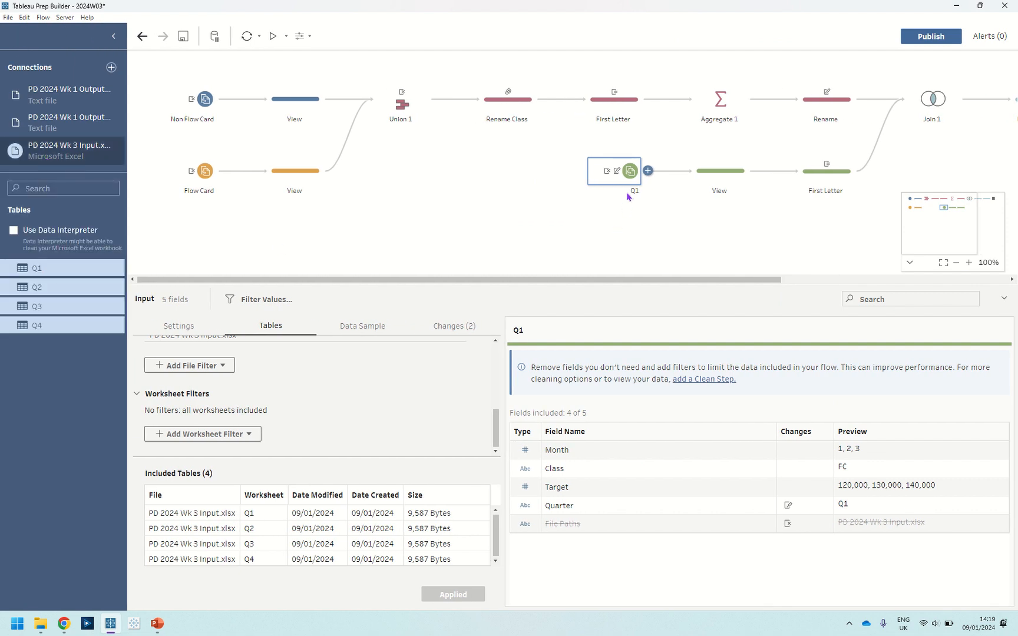
pyautogui.click(580, 229)
# Try adding the Q1 sheet as a new input set to union multiple tables, then delete that new input.
pyautogui.moveTo(86, 272); pyautogui.dragTo(623, 245)
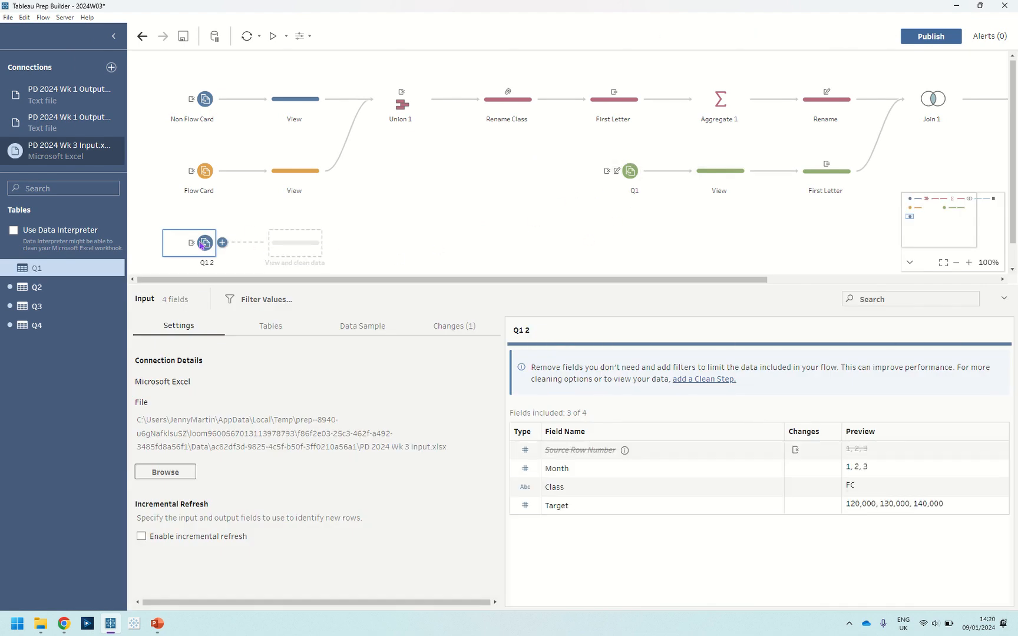
pyautogui.moveTo(195, 246)
pyautogui.click(252, 327)
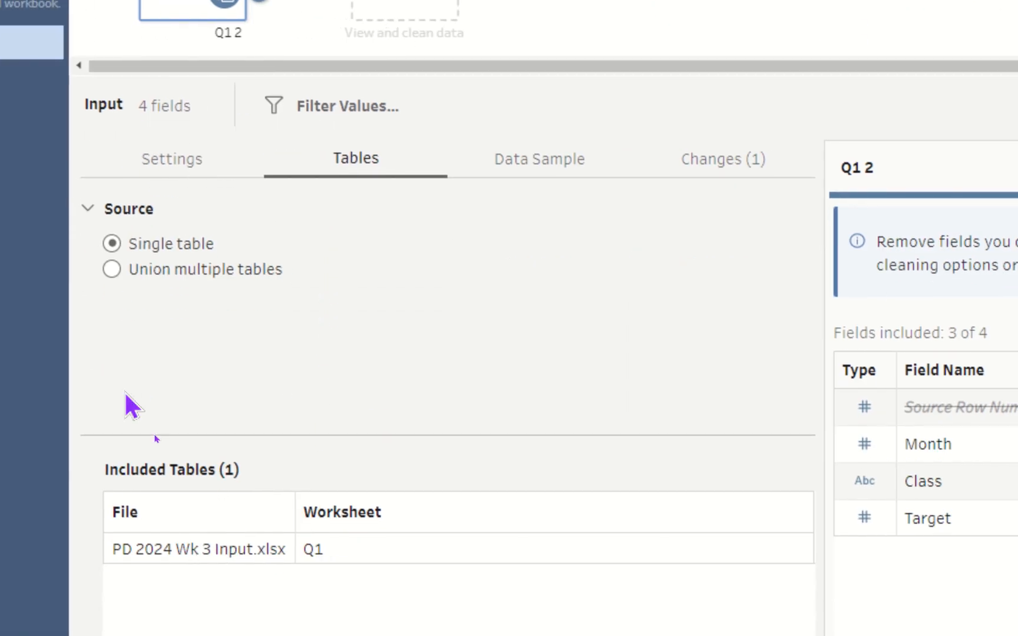
pyautogui.click(115, 272)
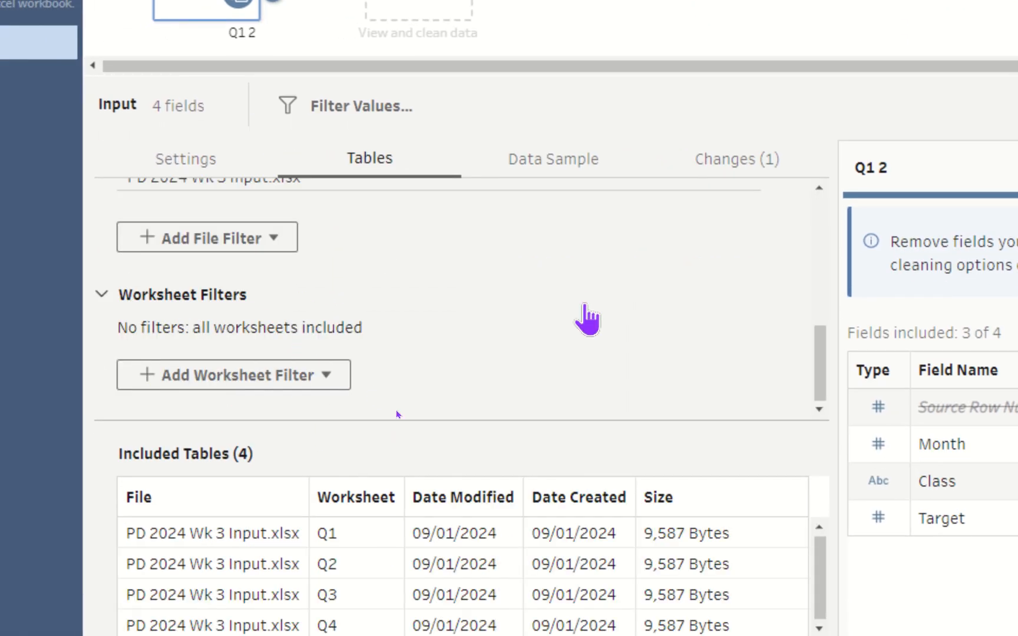
pyautogui.scroll(5, 648, 342)
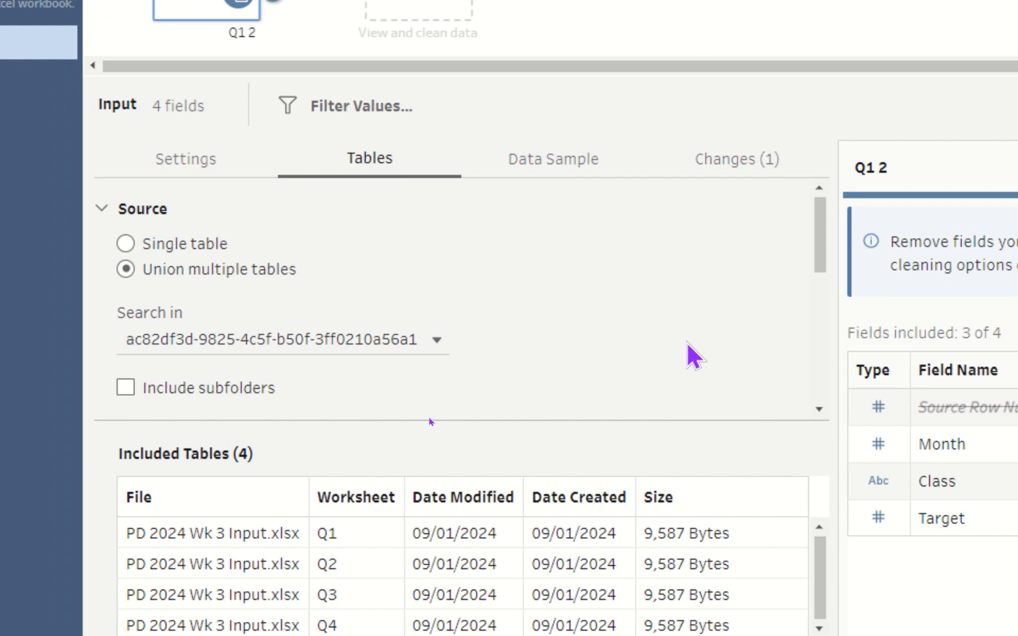
pyautogui.scroll(-5, 695, 357)
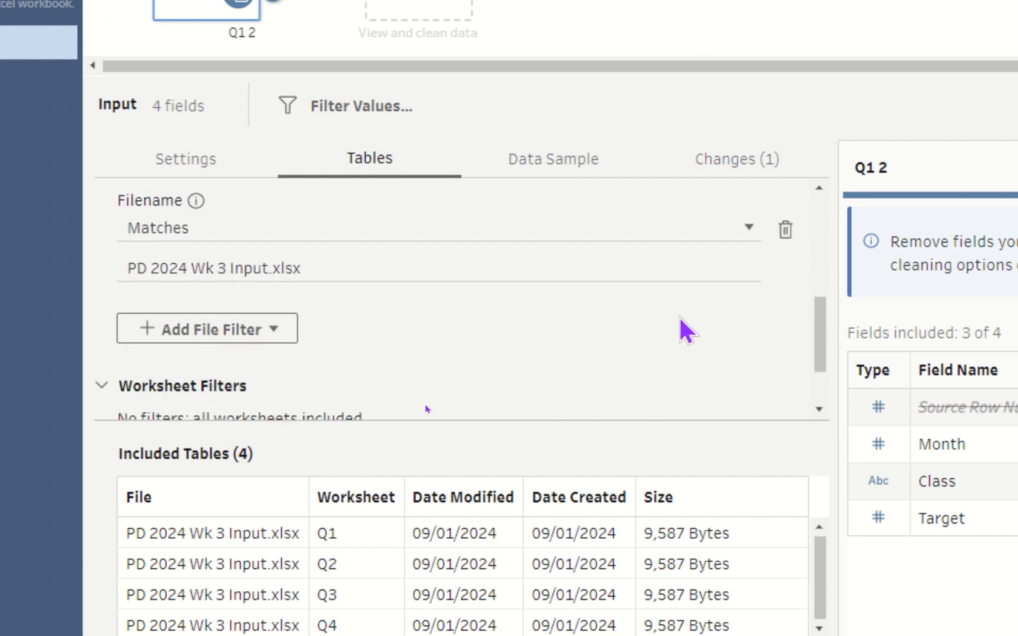
pyautogui.scroll(3, 681, 325)
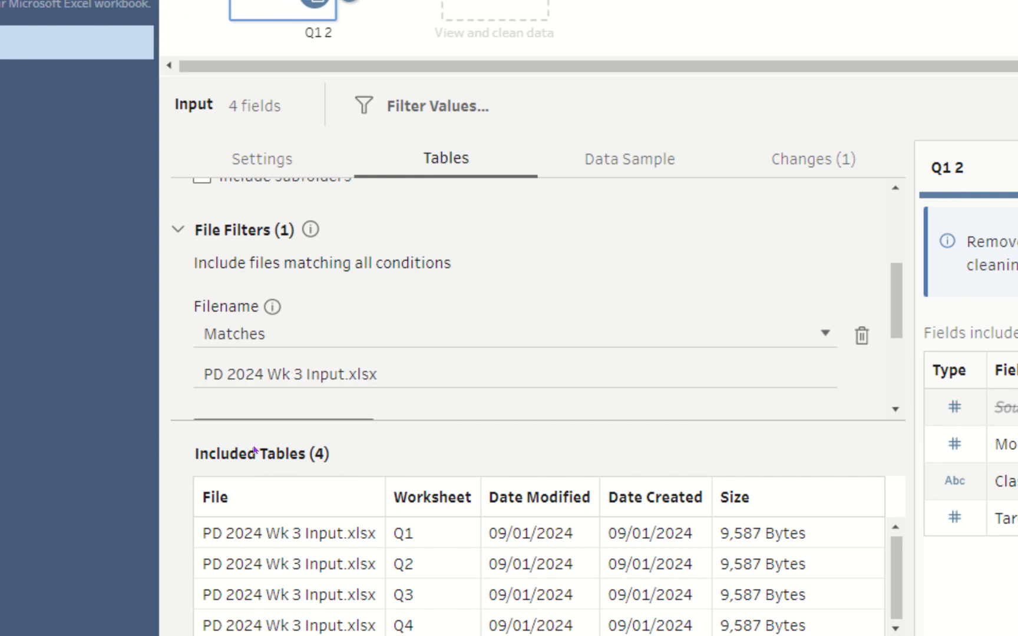
pyautogui.scroll(-3, 414, 405)
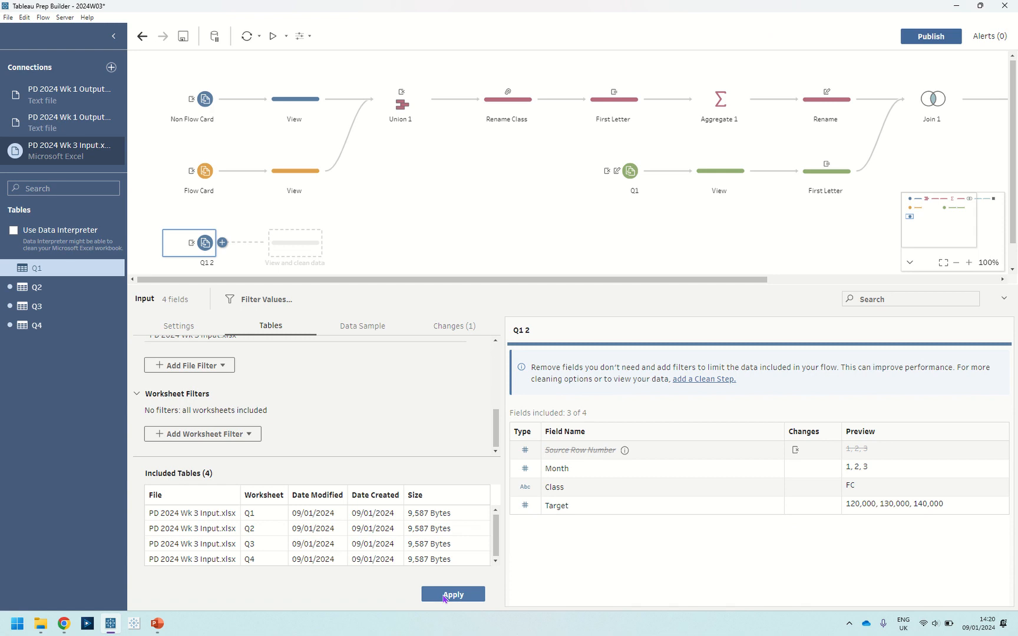
pyautogui.click(444, 596)
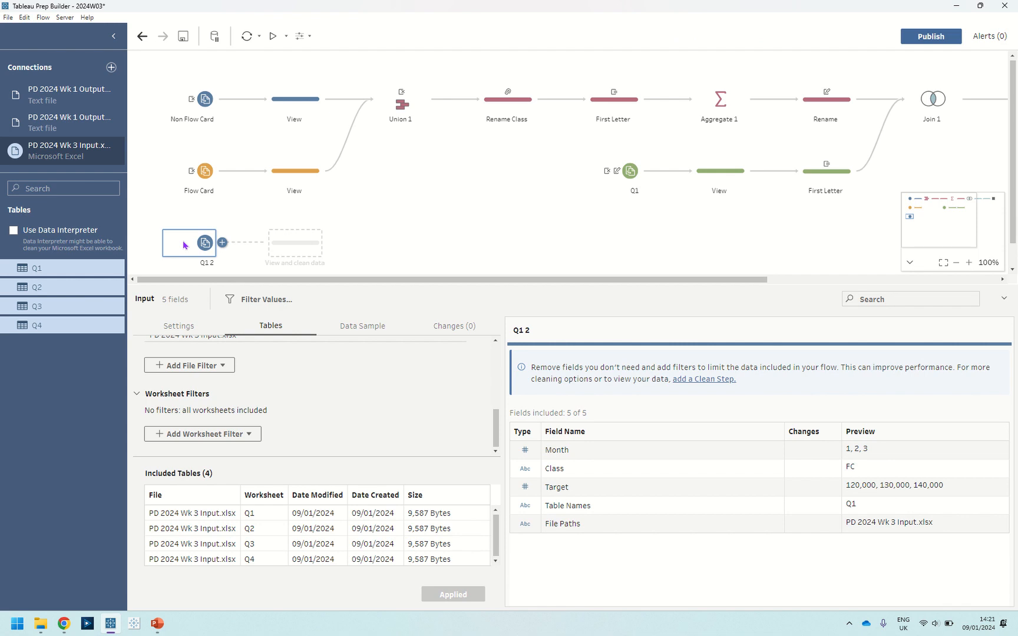
pyautogui.press('Delete')
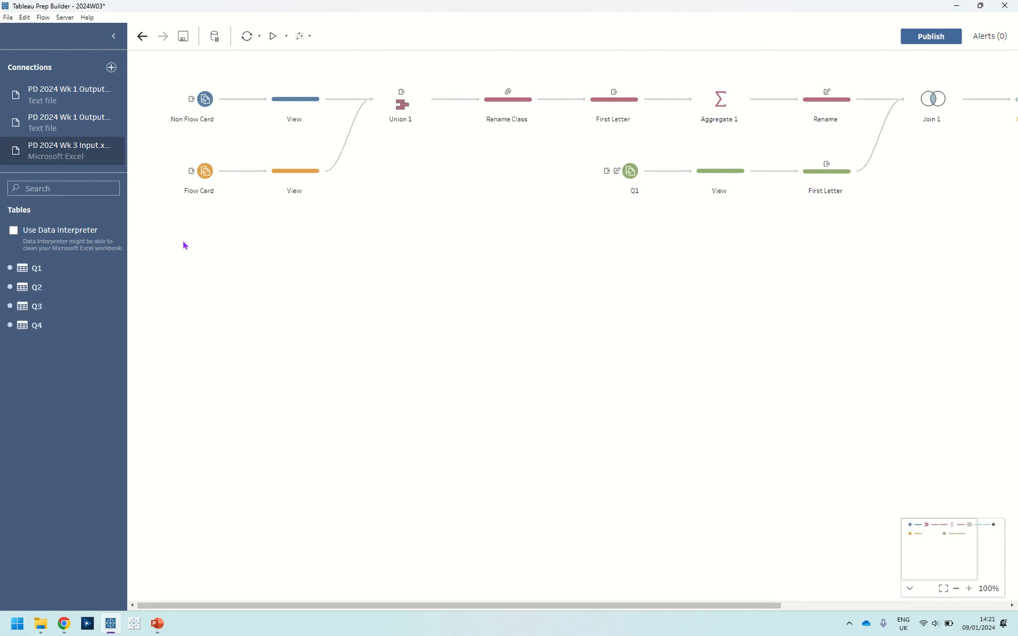
# Select the Q1 input and its Quarter field to review the input's field changes.
pyautogui.click(628, 172)
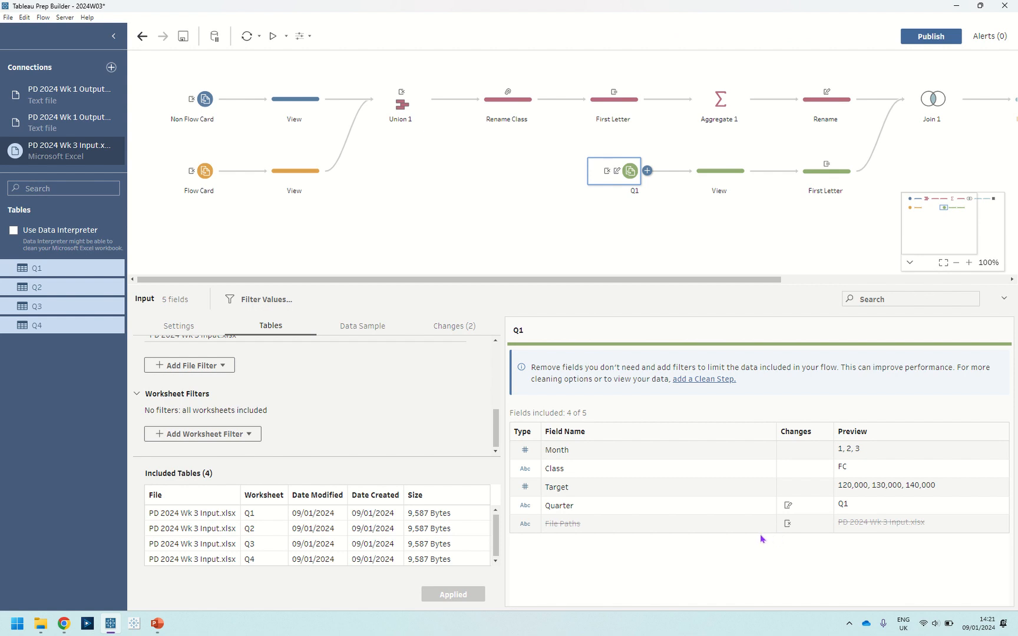
pyautogui.click(579, 508)
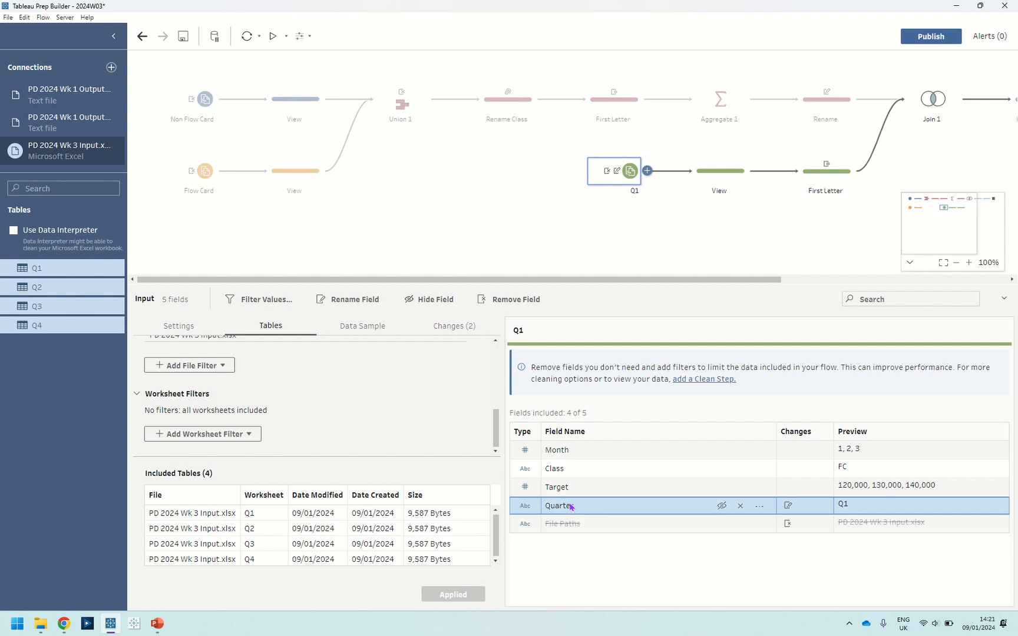
# Open the Q1 input's Quarter field name for editing without changes, then review the View step's profile on the targets branch.
pyautogui.doubleClick(571, 508)
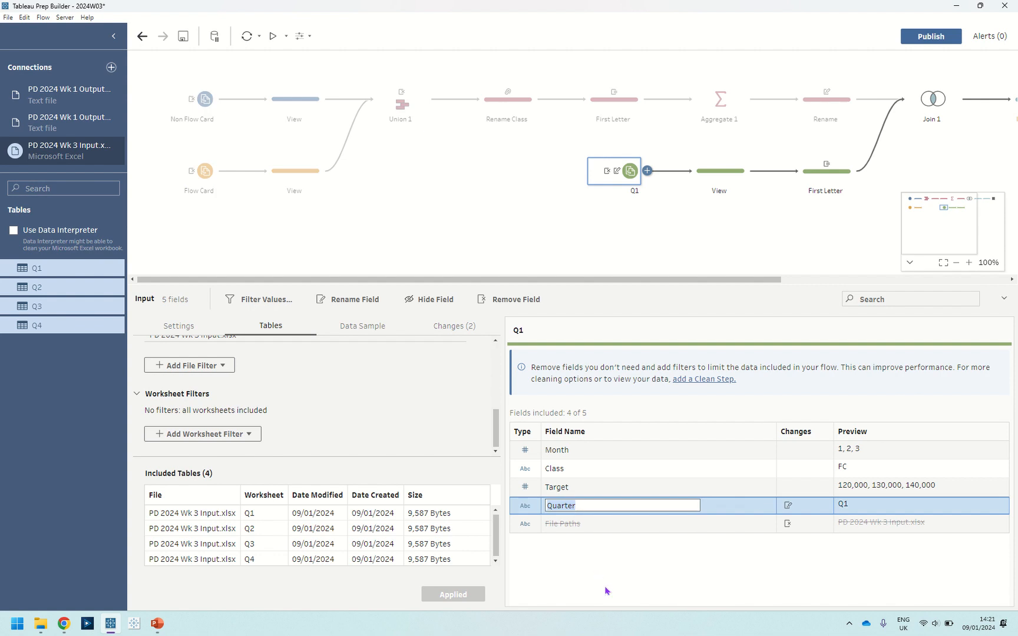
pyautogui.press('Return')
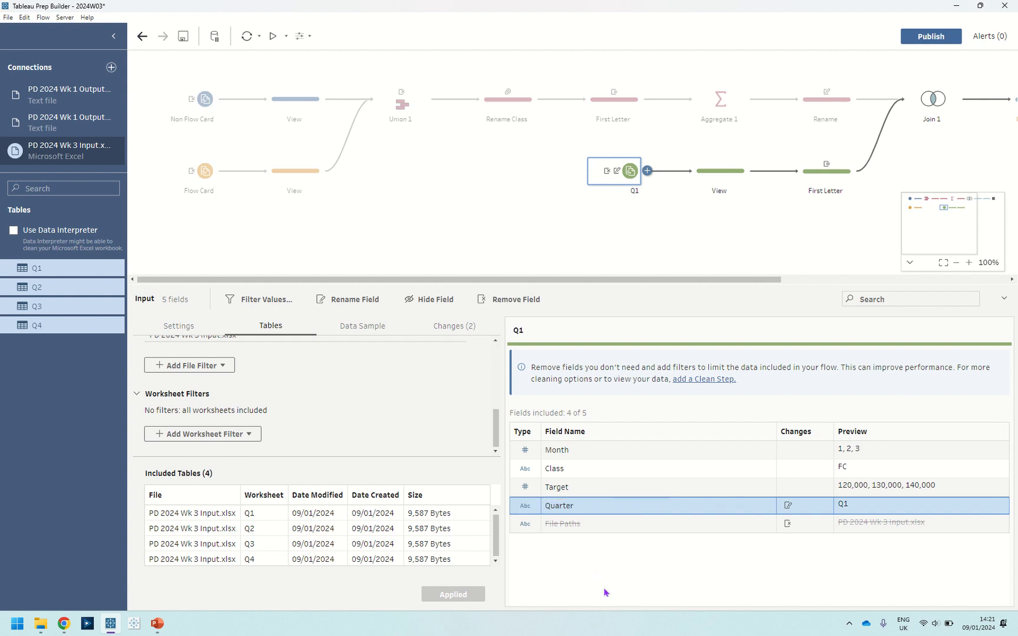
pyautogui.click(720, 171)
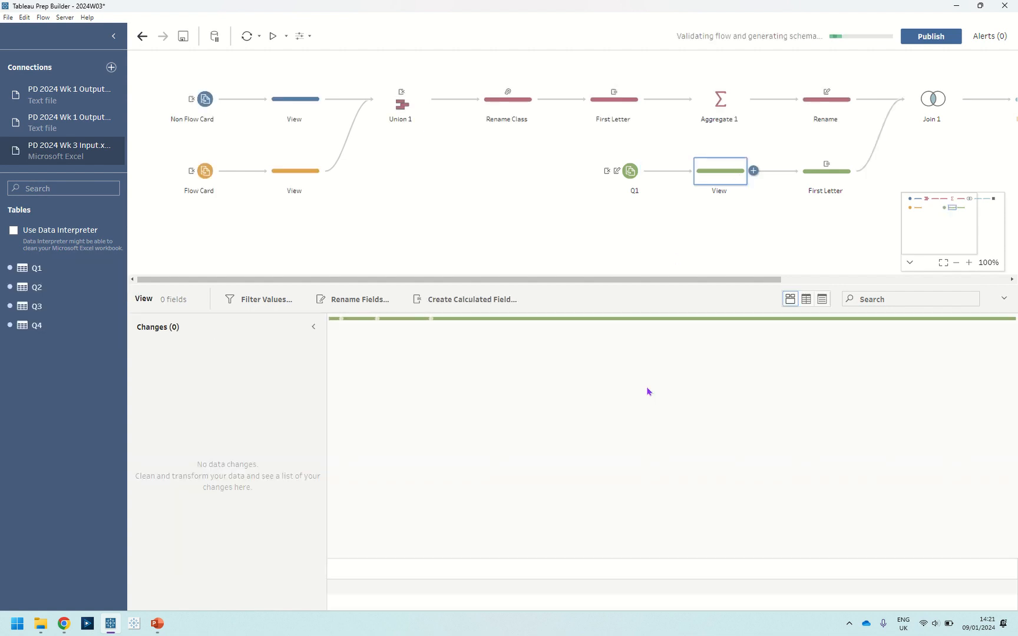
pyautogui.click(314, 326)
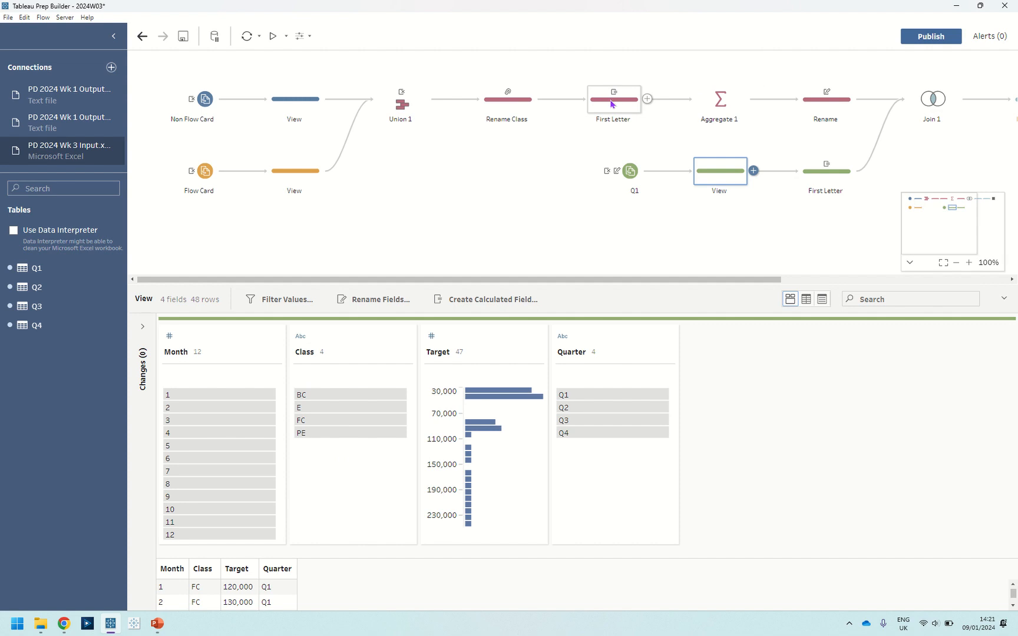
# Open the First Letter step's calculated field left([Class],1) on the targets branch and close it unchanged.
pyautogui.click(809, 170)
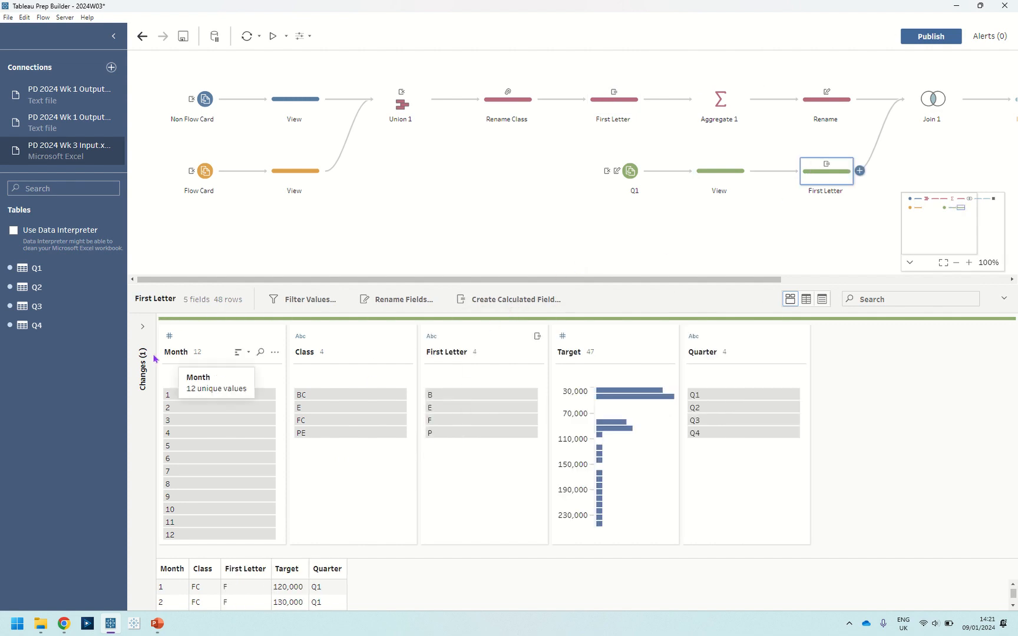
pyautogui.click(142, 327)
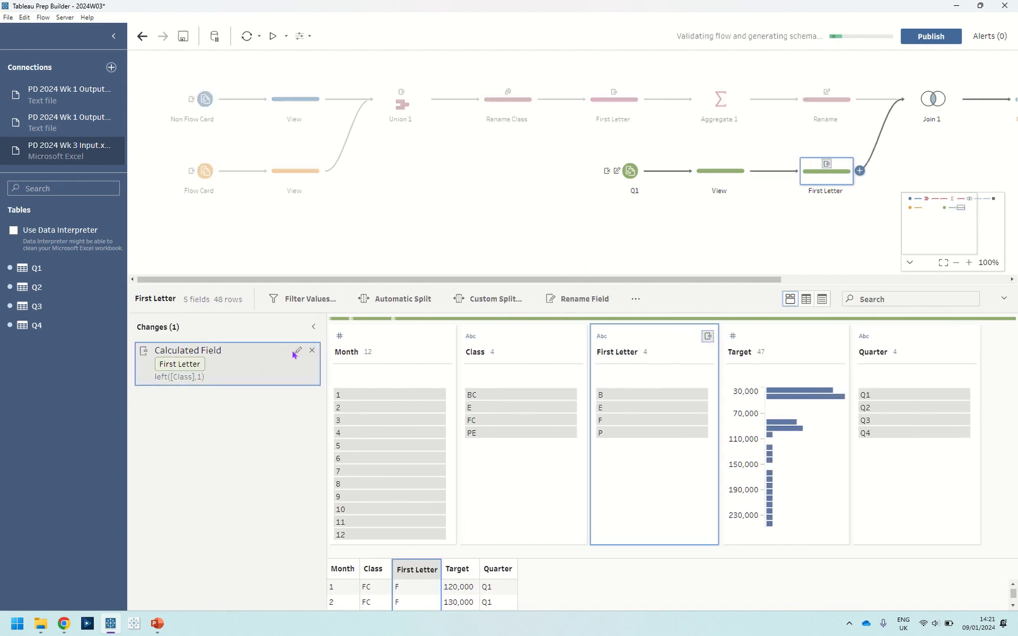
pyautogui.click(298, 350)
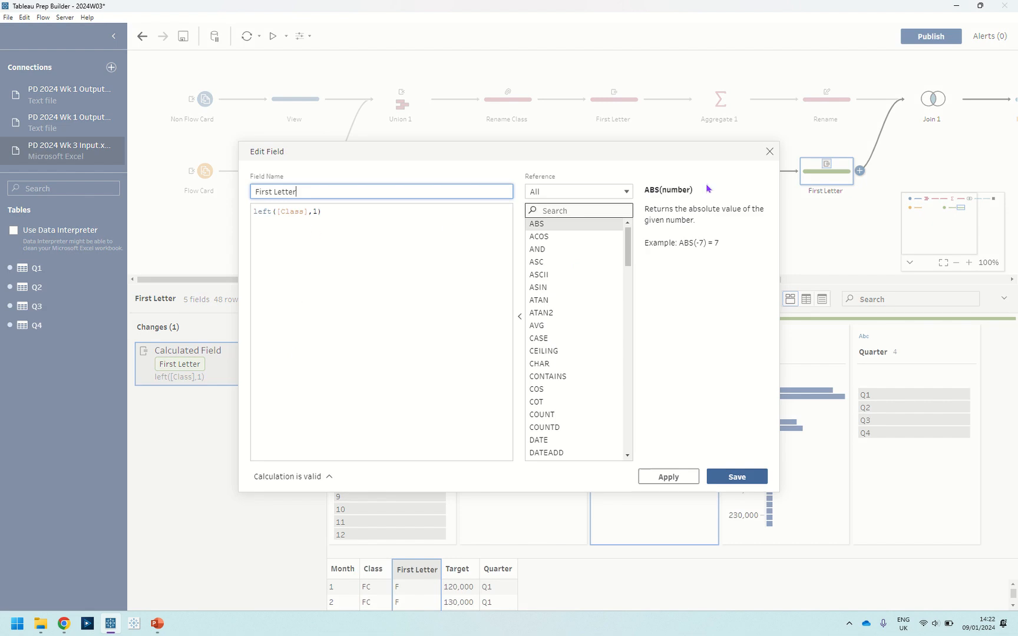
pyautogui.click(770, 151)
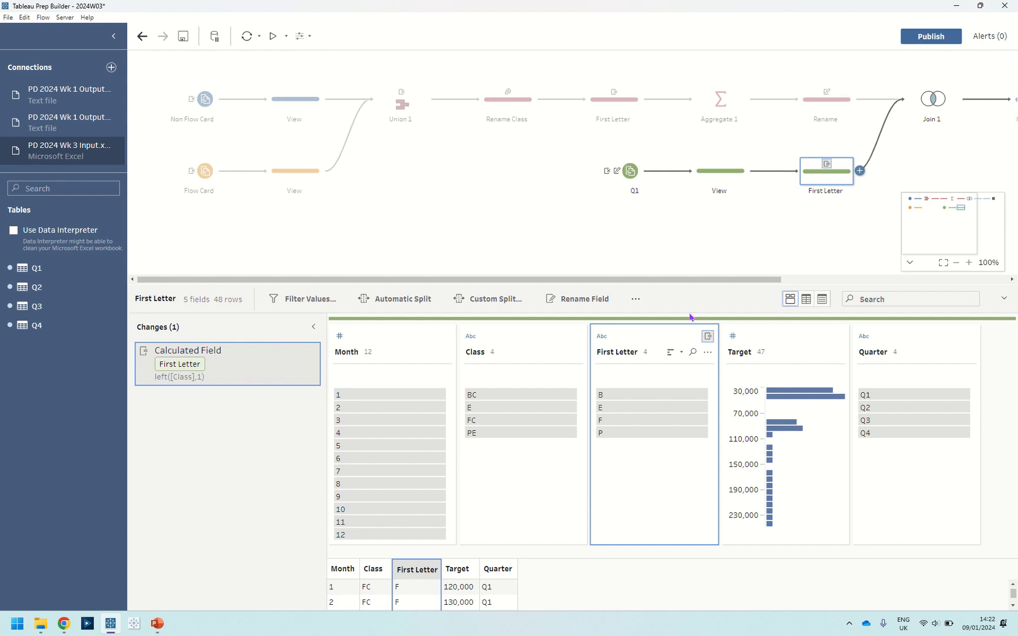
# Try adding a new join between the Rename step and the targets' First Letter step, then delete it.
pyautogui.moveTo(689, 280); pyautogui.dragTo(927, 260)
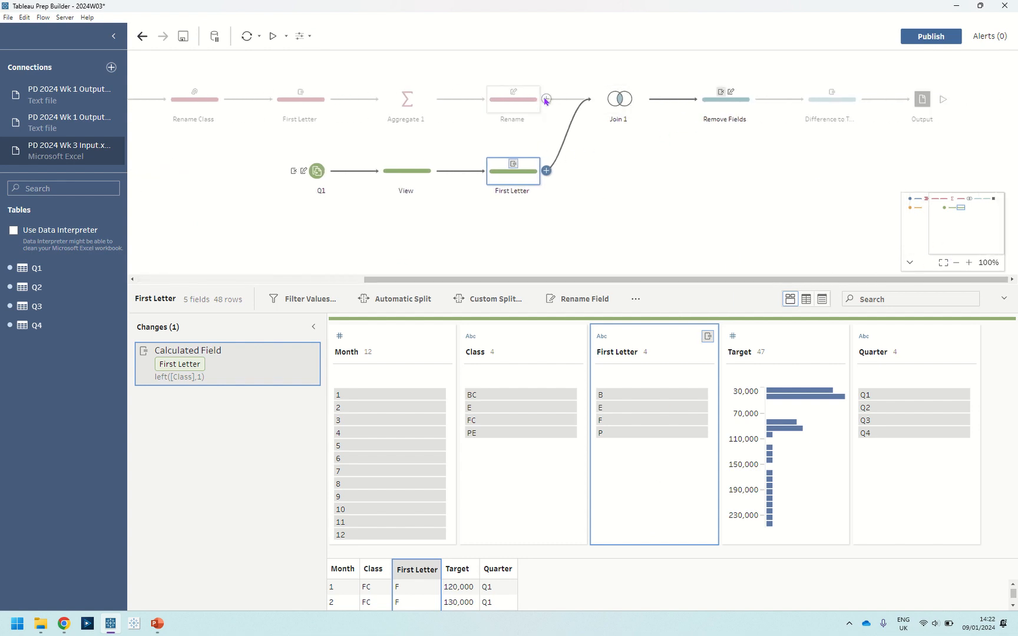
pyautogui.click(553, 135)
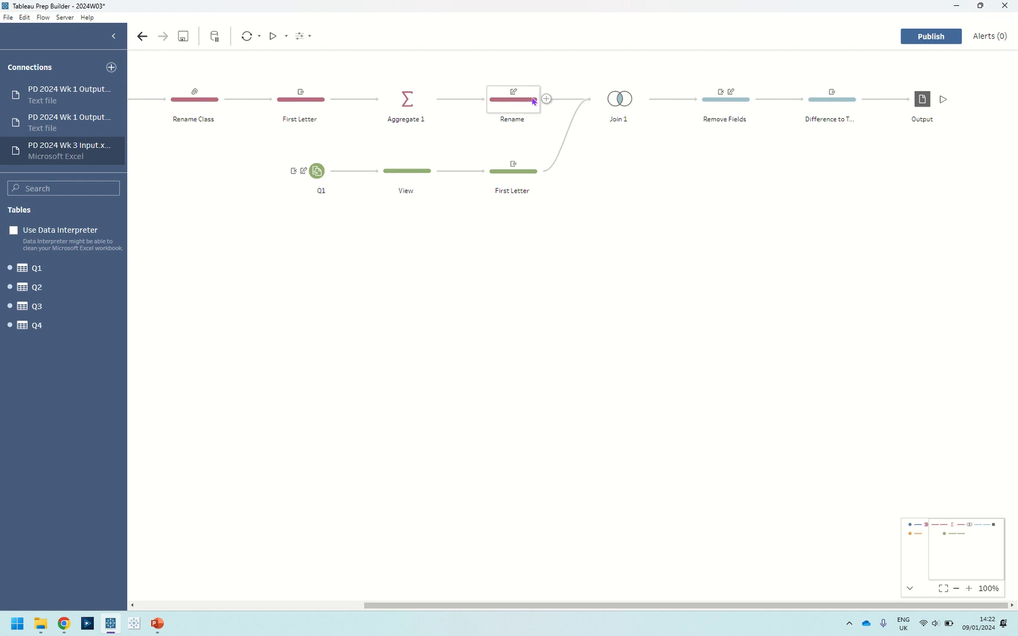
pyautogui.click(543, 101)
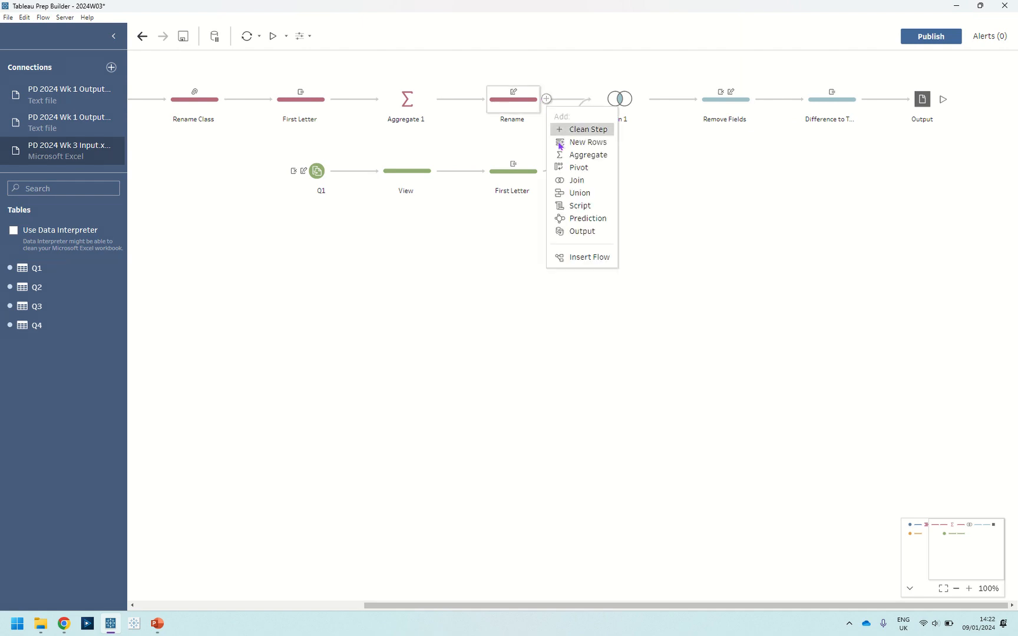
pyautogui.click(569, 179)
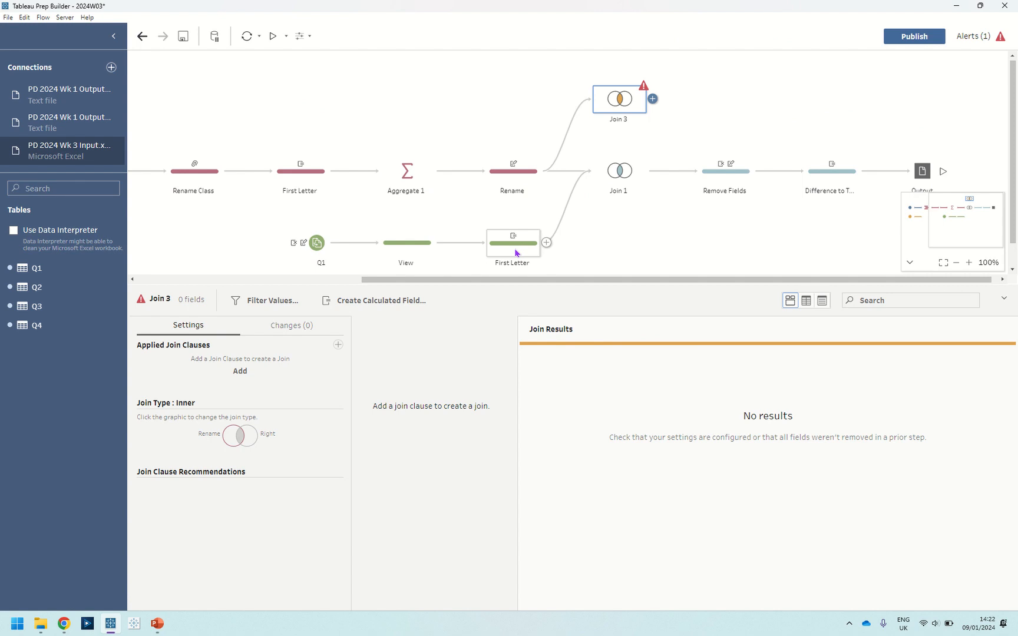
pyautogui.moveTo(530, 250); pyautogui.dragTo(589, 107)
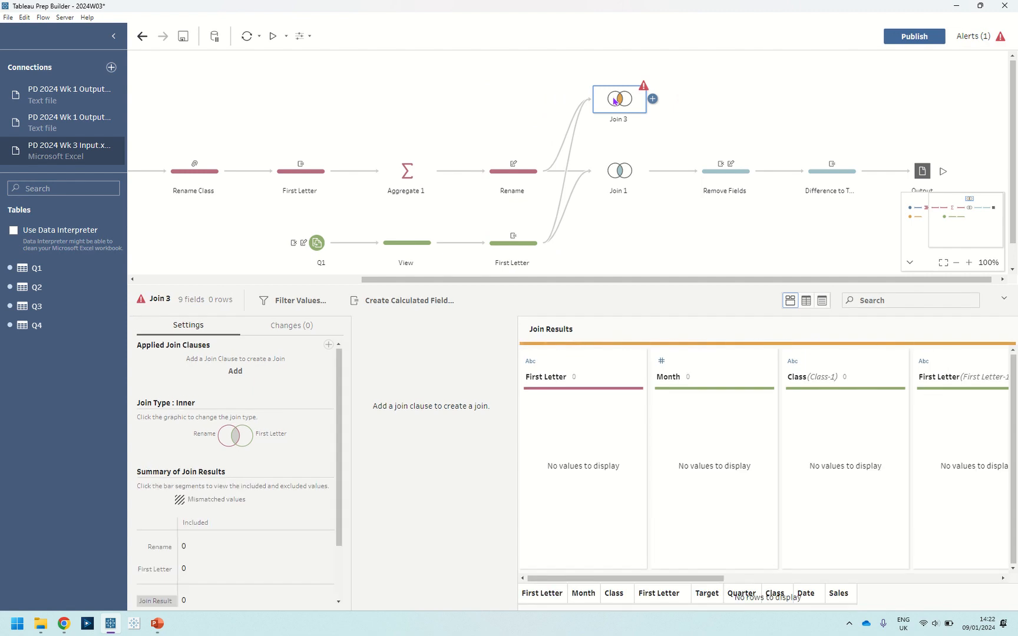
pyautogui.press('Delete')
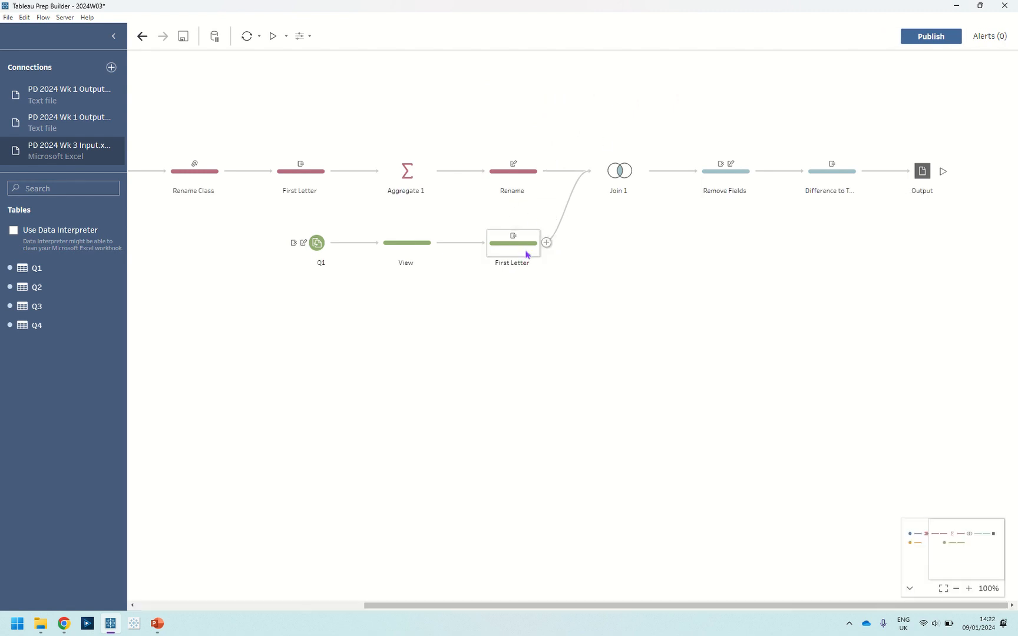
pyautogui.moveTo(527, 255); pyautogui.dragTo(549, 180)
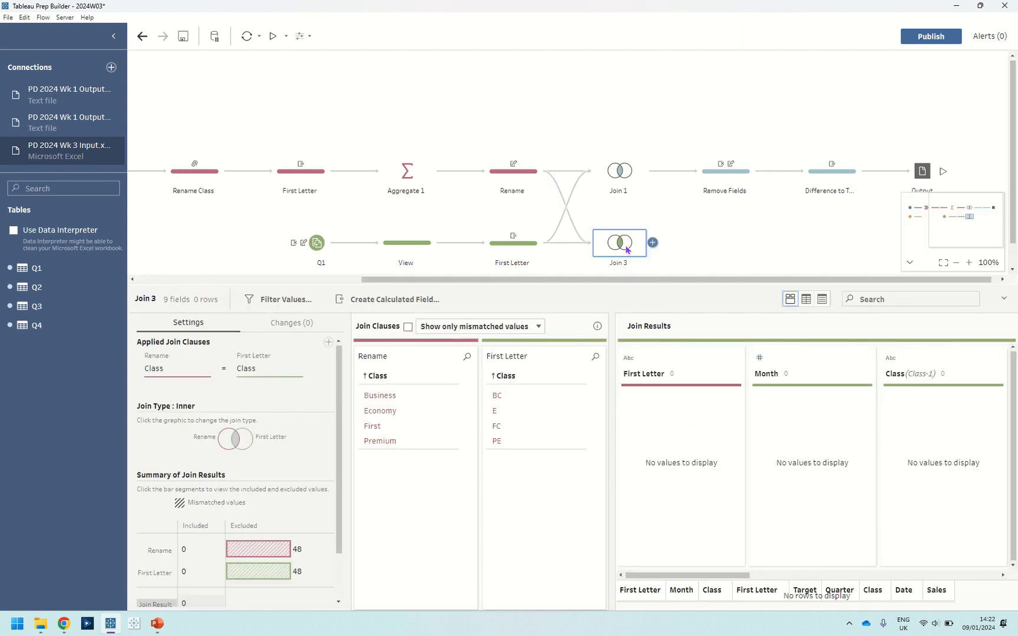
pyautogui.press('Delete')
# Select Join 1 and remove its existing join clauses.
pyautogui.click(619, 171)
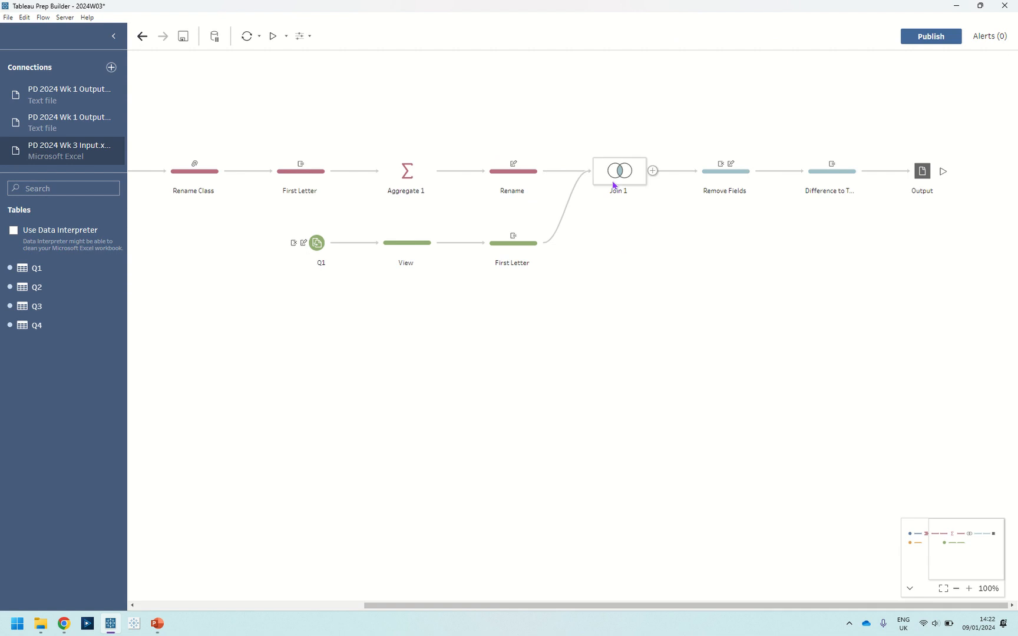
pyautogui.click(311, 370)
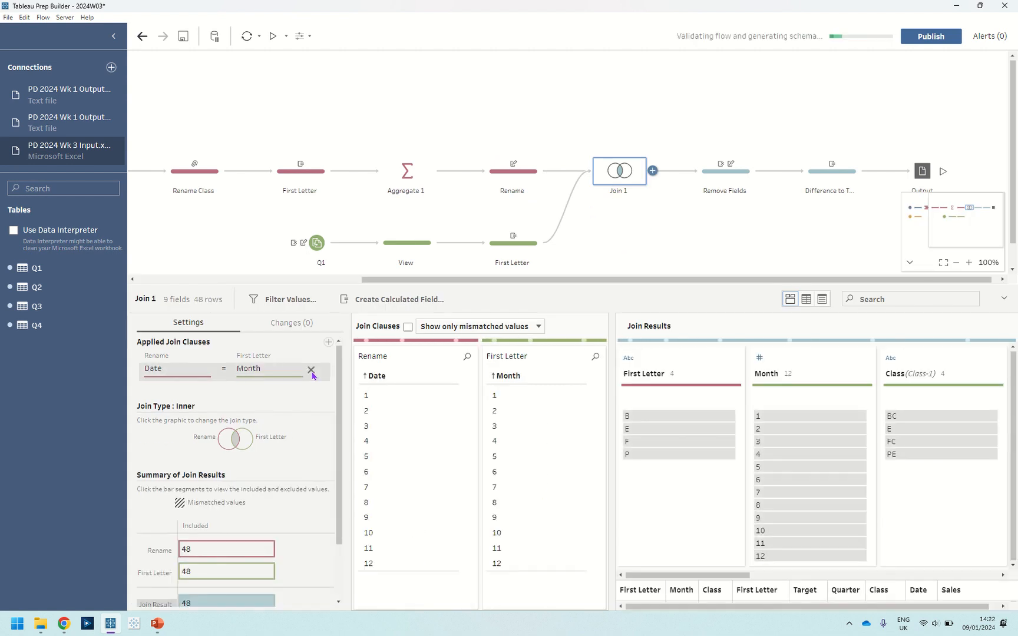
pyautogui.click(311, 370)
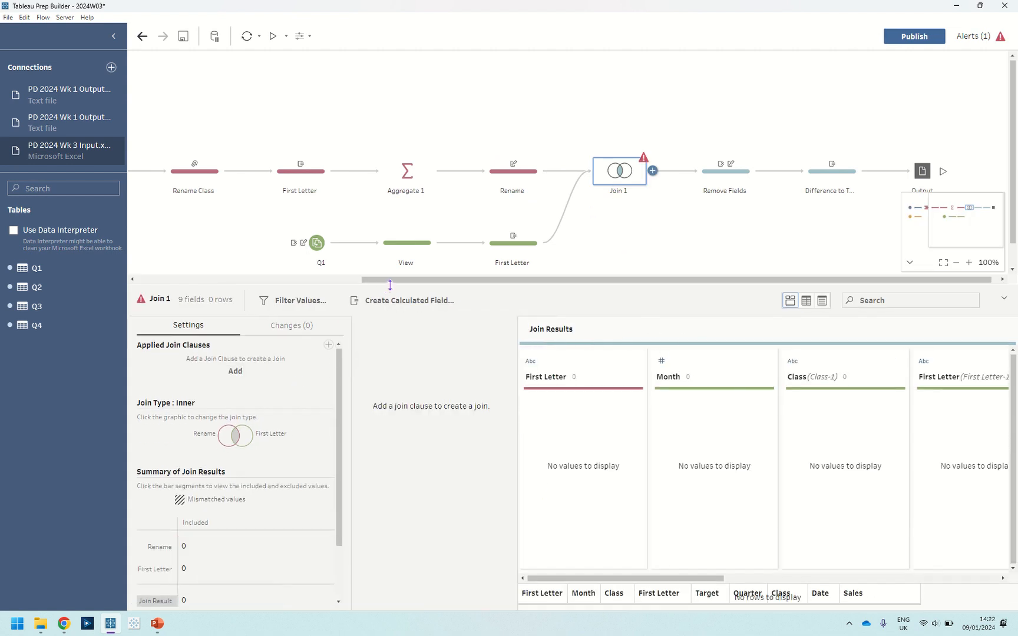
# Add the recommended First Letter = First Letter join clause to Join 1, removing the Class = Class clause.
pyautogui.moveTo(390, 289); pyautogui.dragTo(391, 211)
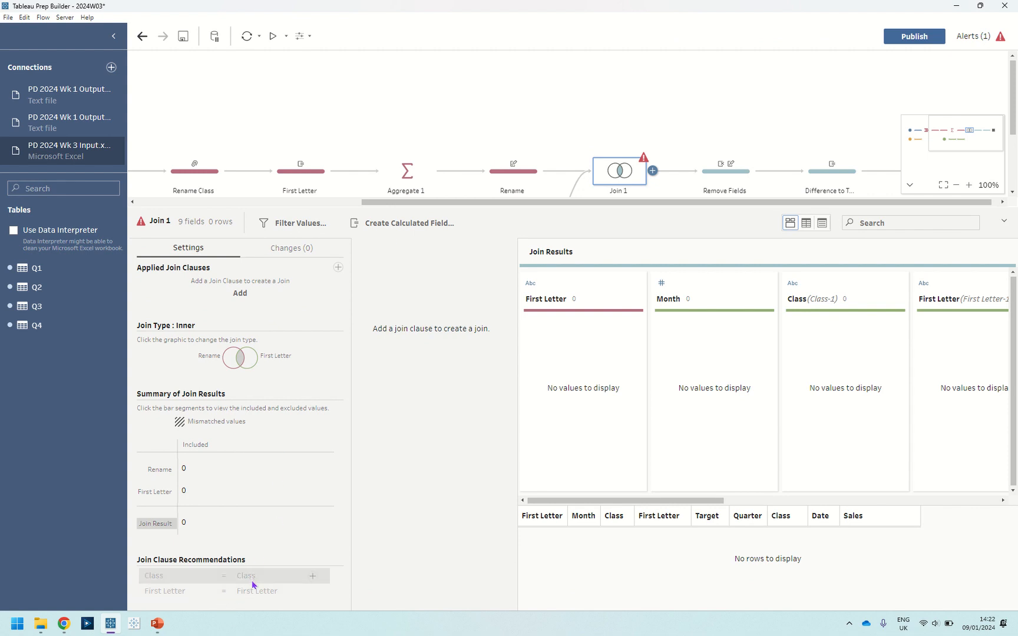
pyautogui.click(312, 577)
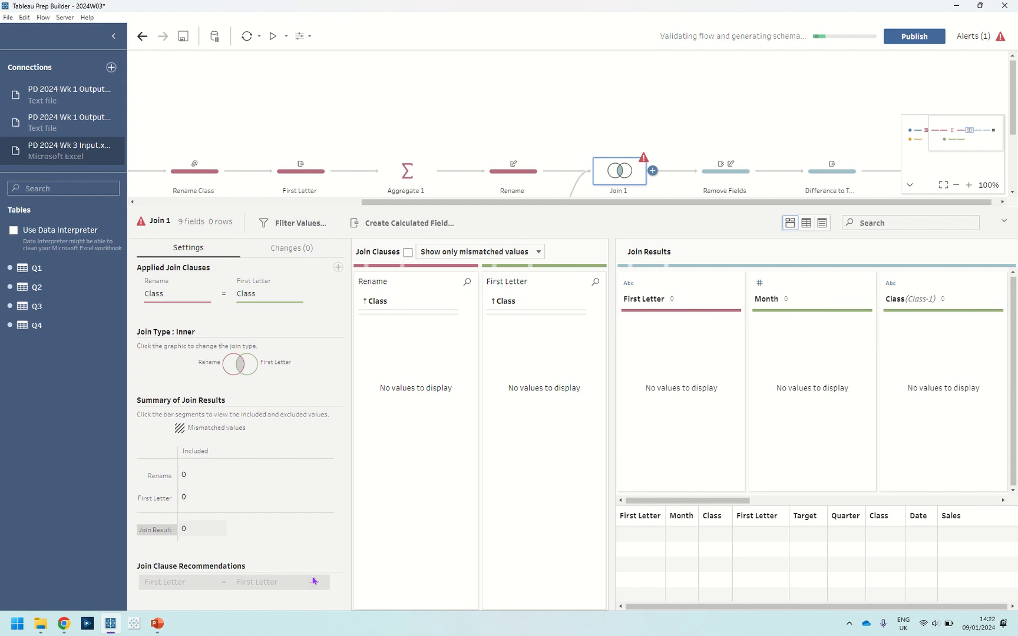
pyautogui.click(314, 578)
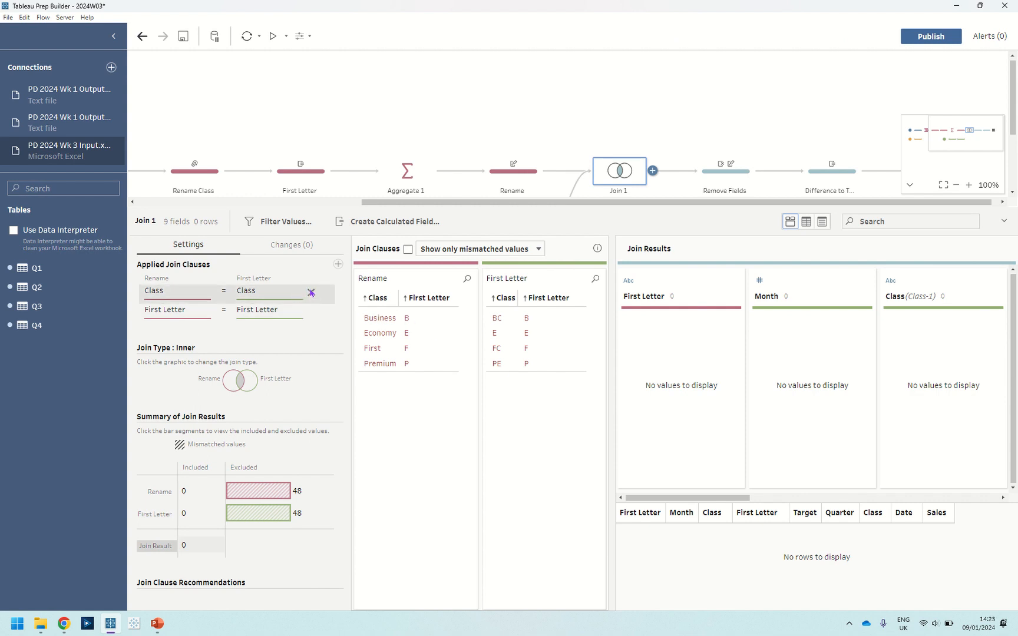
pyautogui.click(311, 293)
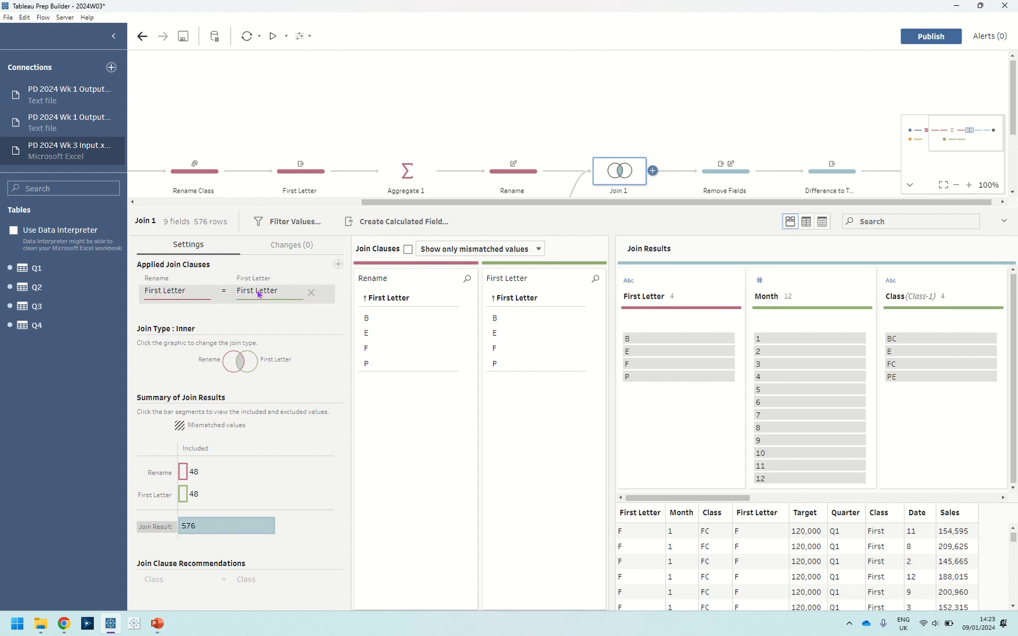
# Add a second join clause in Join 1 matching Rename's Date to First Letter's Month.
pyautogui.moveTo(185, 475)
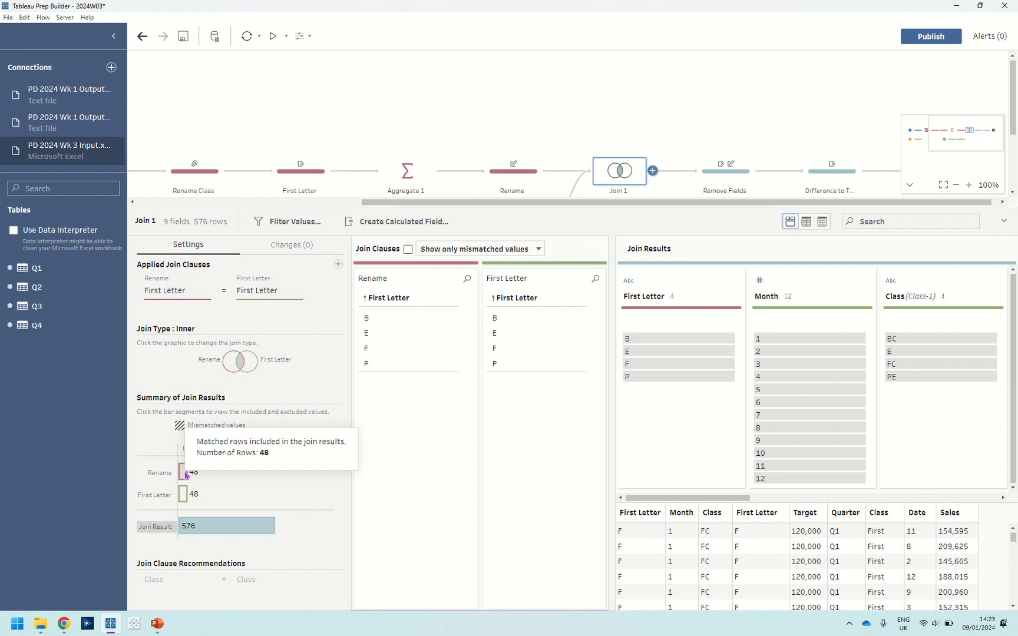
pyautogui.scroll(-4, 472, 171)
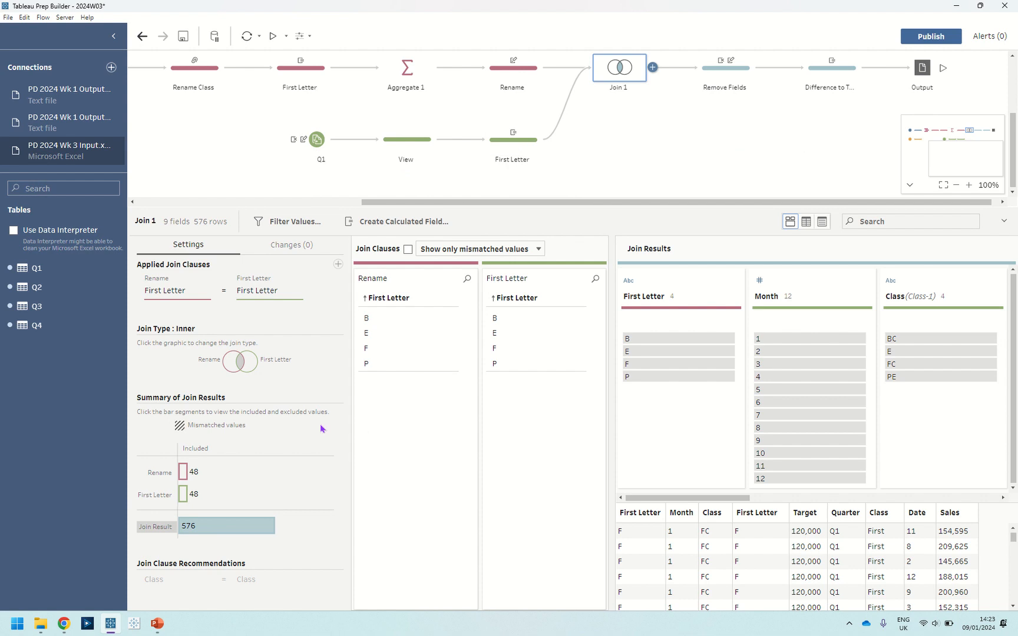
pyautogui.moveTo(191, 528)
pyautogui.click(337, 264)
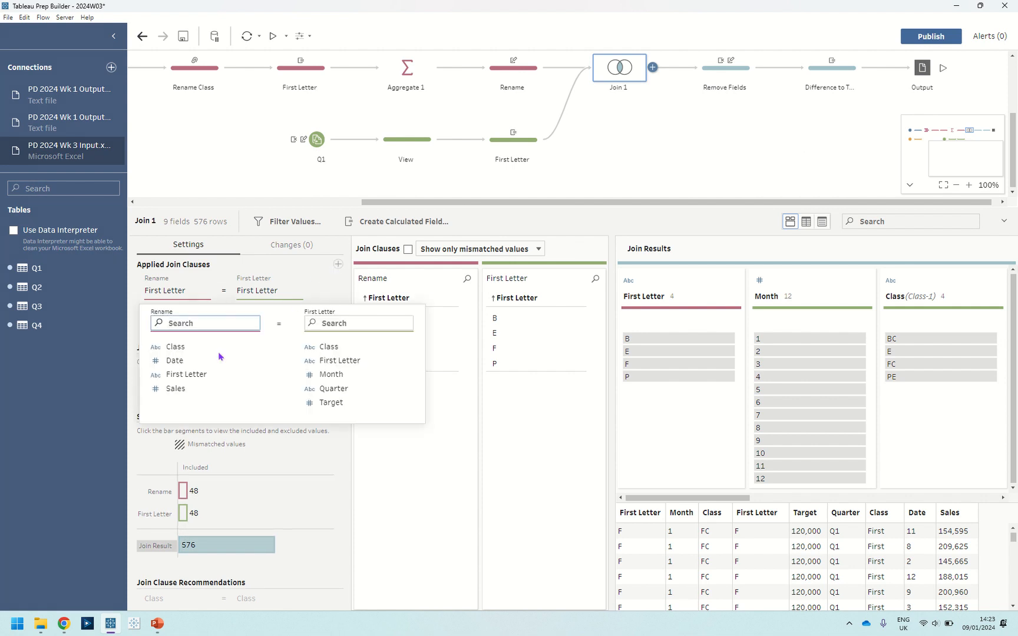
pyautogui.click(184, 361)
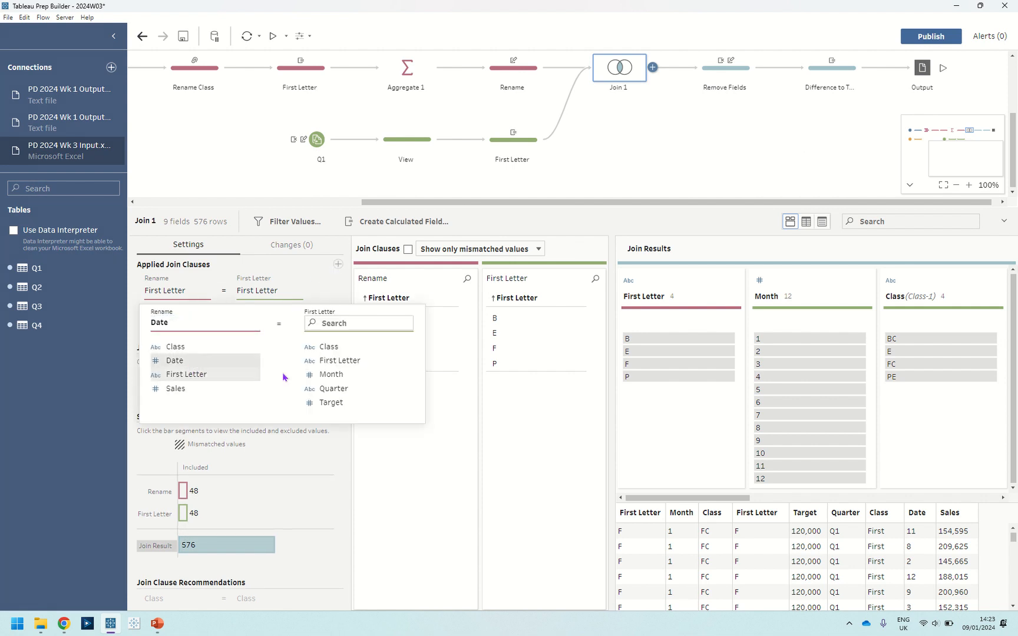
pyautogui.click(329, 376)
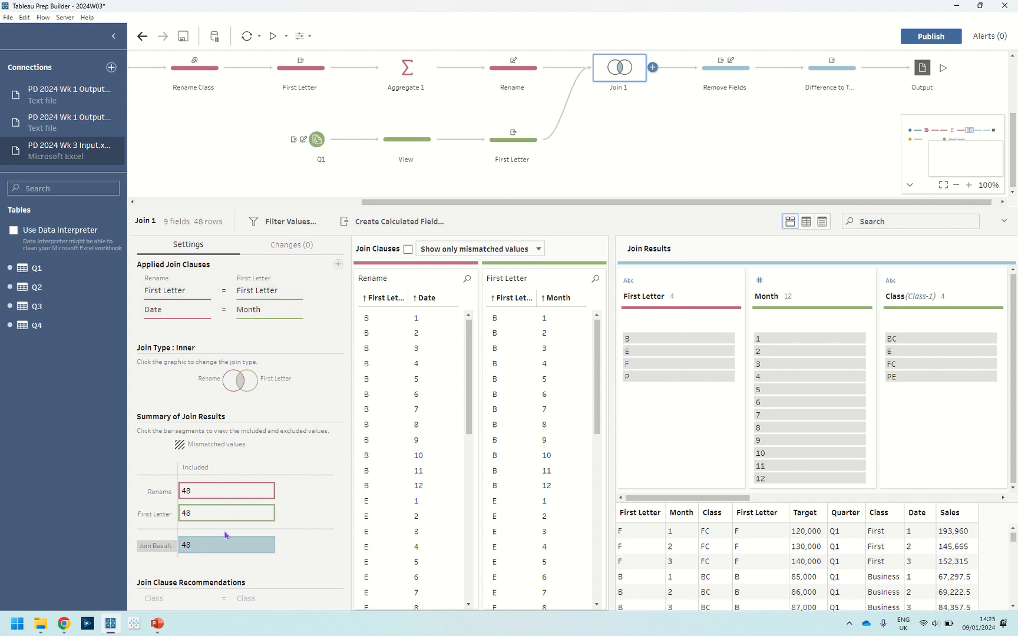
pyautogui.moveTo(229, 549)
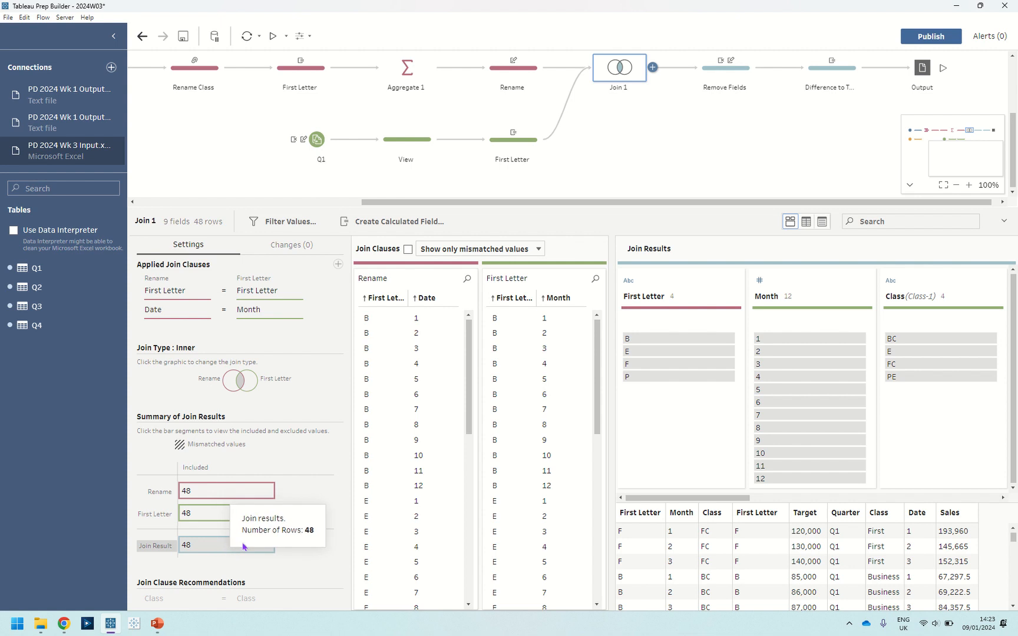
pyautogui.click(229, 548)
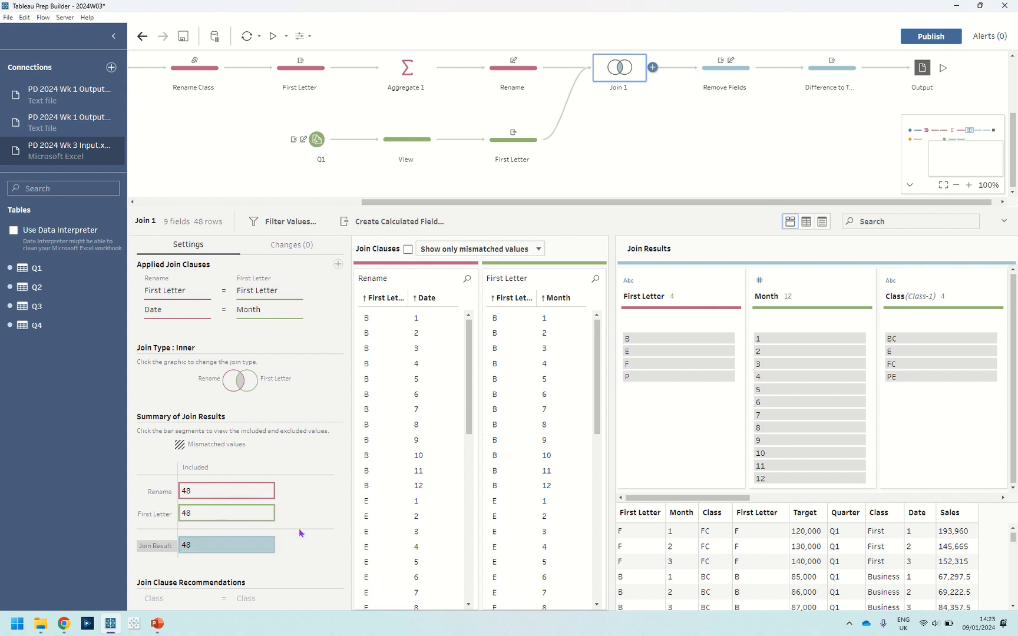
# Review the Remove Fields step and the Difference to Target calculated field [Sales]-[Target].
pyautogui.click(737, 77)
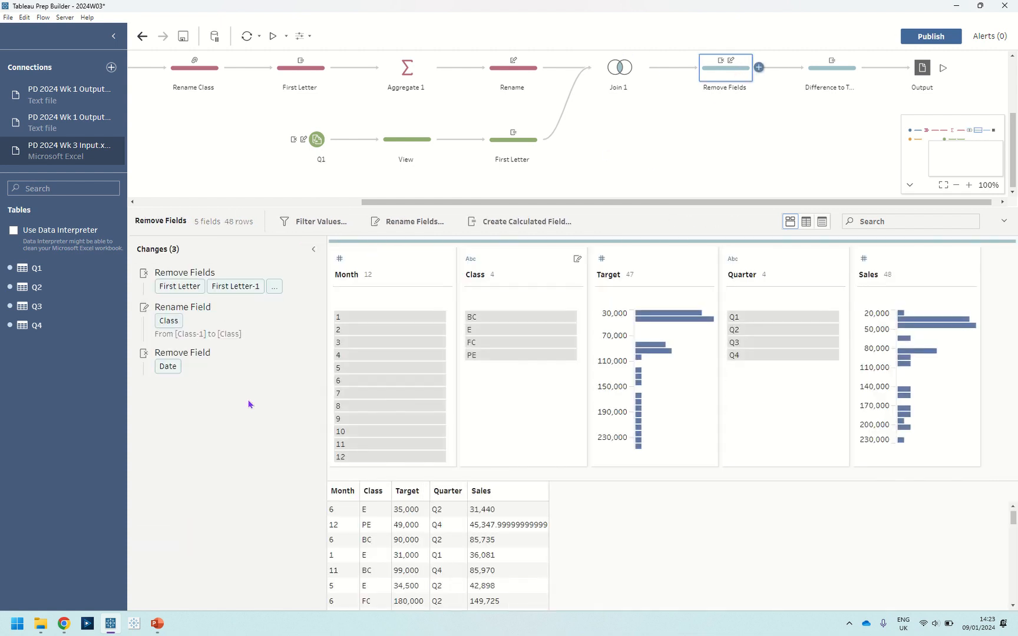
pyautogui.click(829, 83)
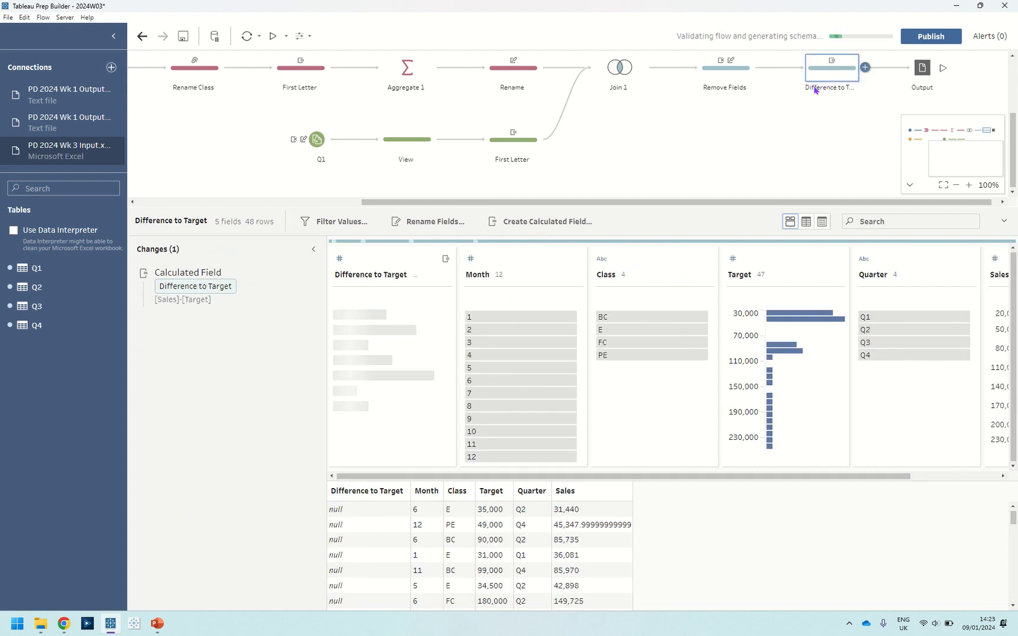
pyautogui.moveTo(268, 286)
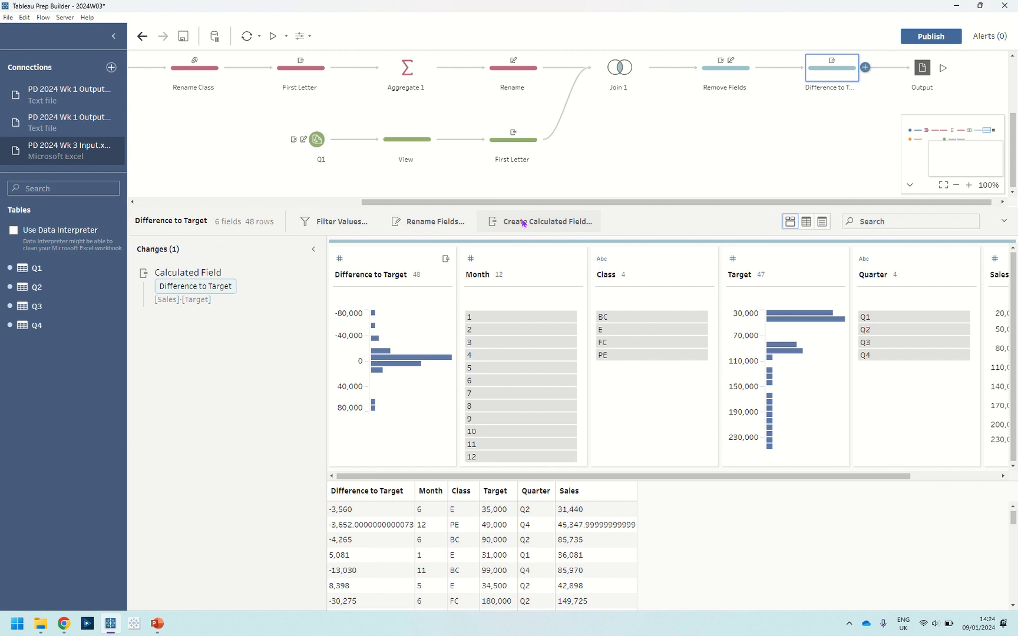
pyautogui.click(298, 276)
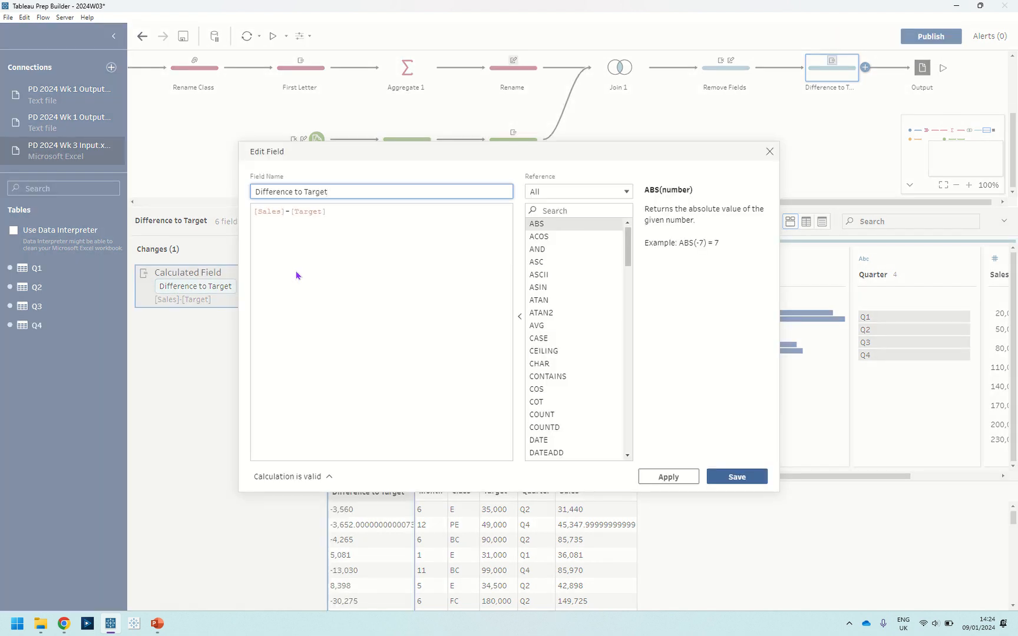
pyautogui.click(769, 152)
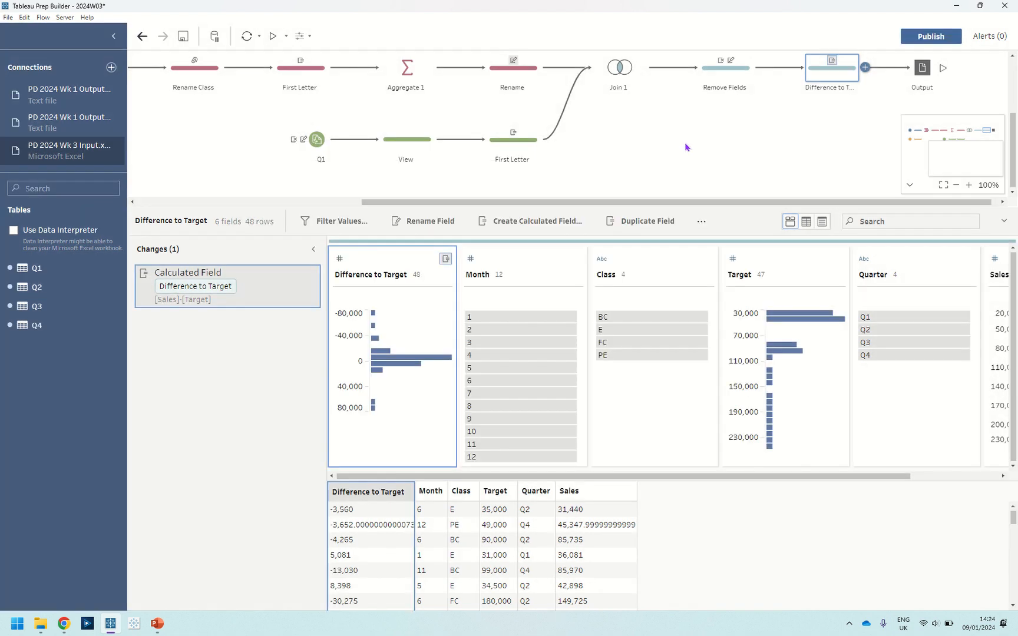